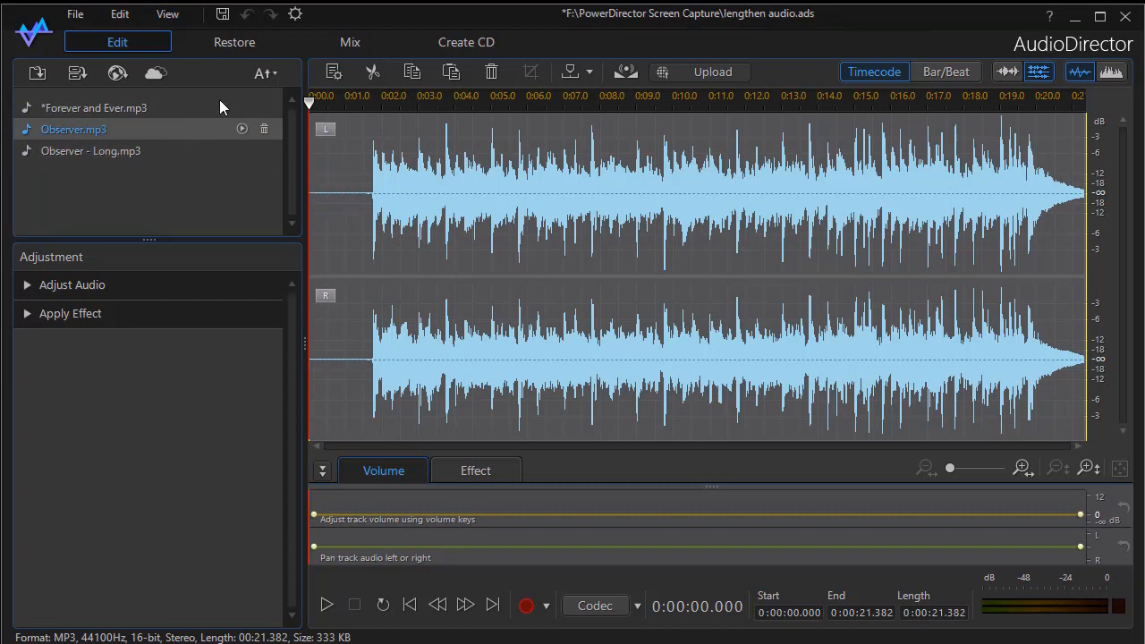
Switch to the Mix workspace, with tracks 2 and 3 muted
click(348, 43)
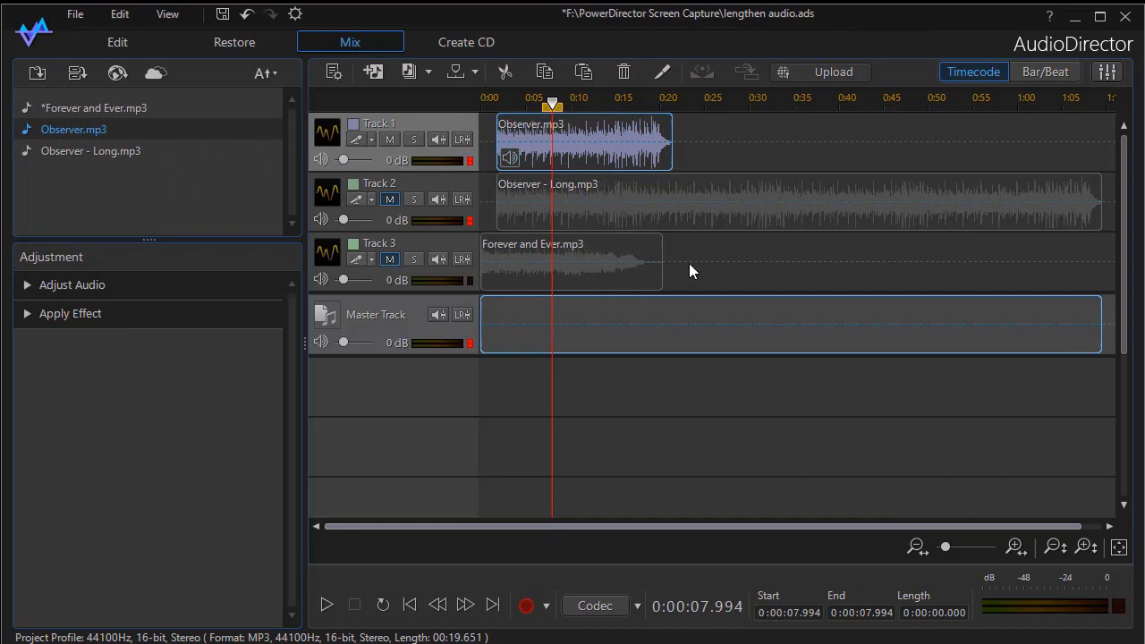
click(394, 198)
click(391, 258)
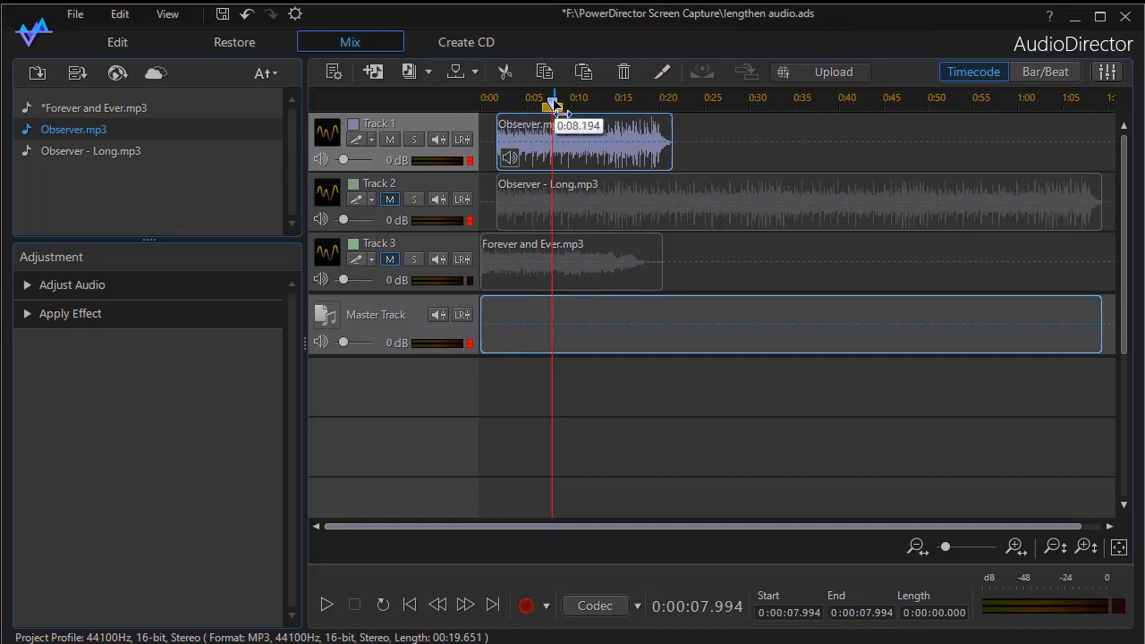
Play the original Observer.mp3 clip on track 1 from its start, at about 0:01.8, and stop playback
drag(552, 105, 496, 105)
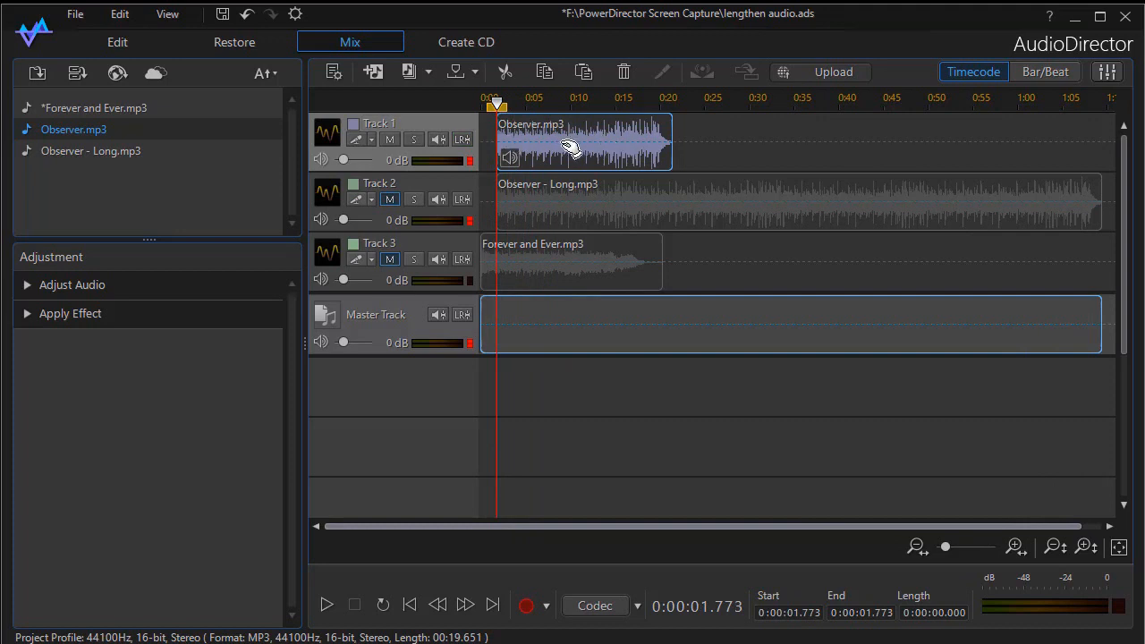
click(328, 606)
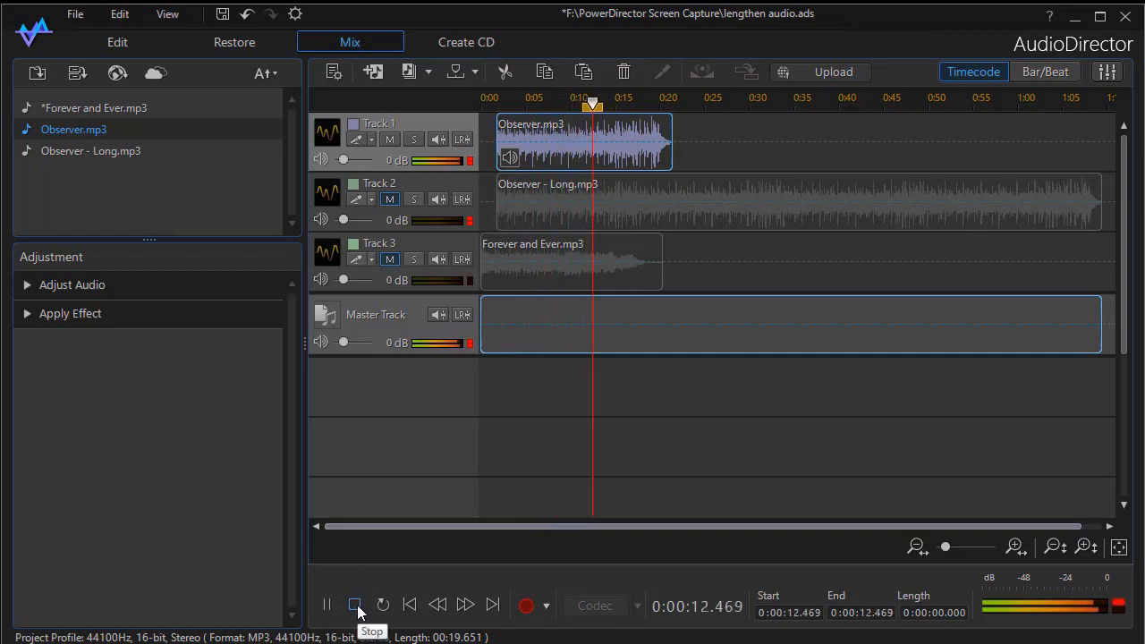
click(356, 608)
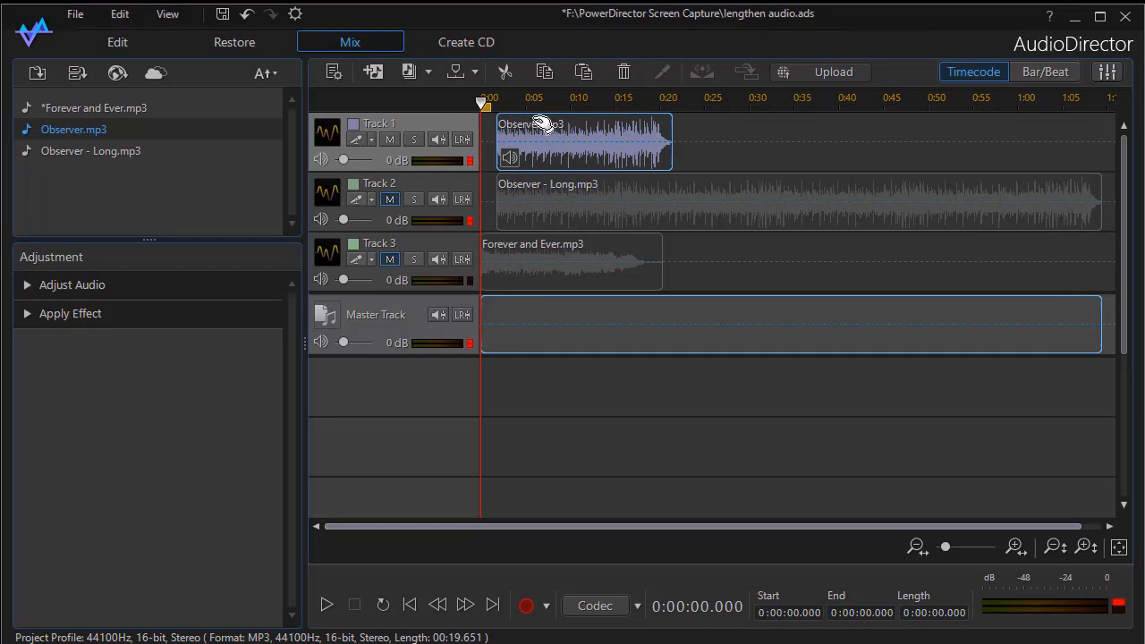
Auto-remix Observer.mp3 to a new audio length of 0:01:05.651 with Stretch to exact duration turned off
click(28, 286)
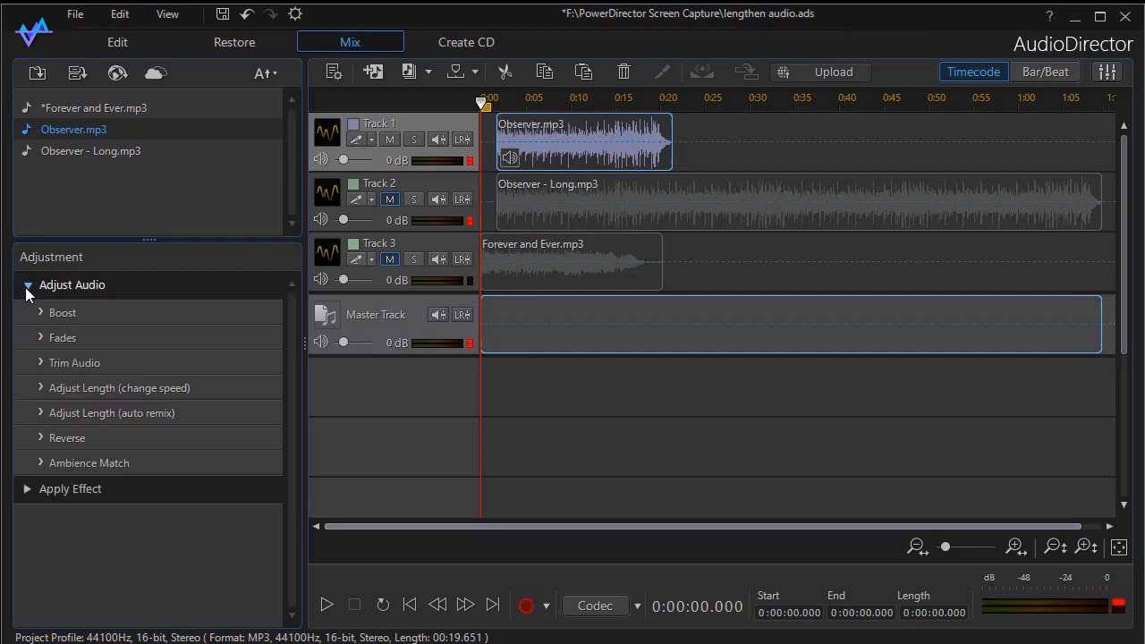
click(40, 413)
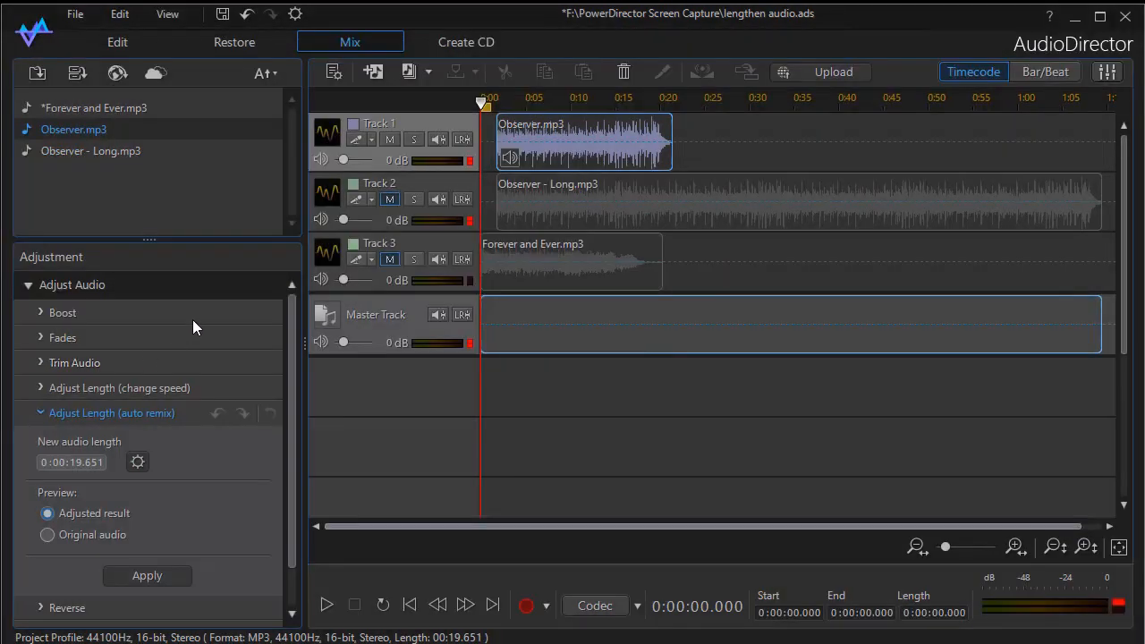
click(60, 462)
click(136, 462)
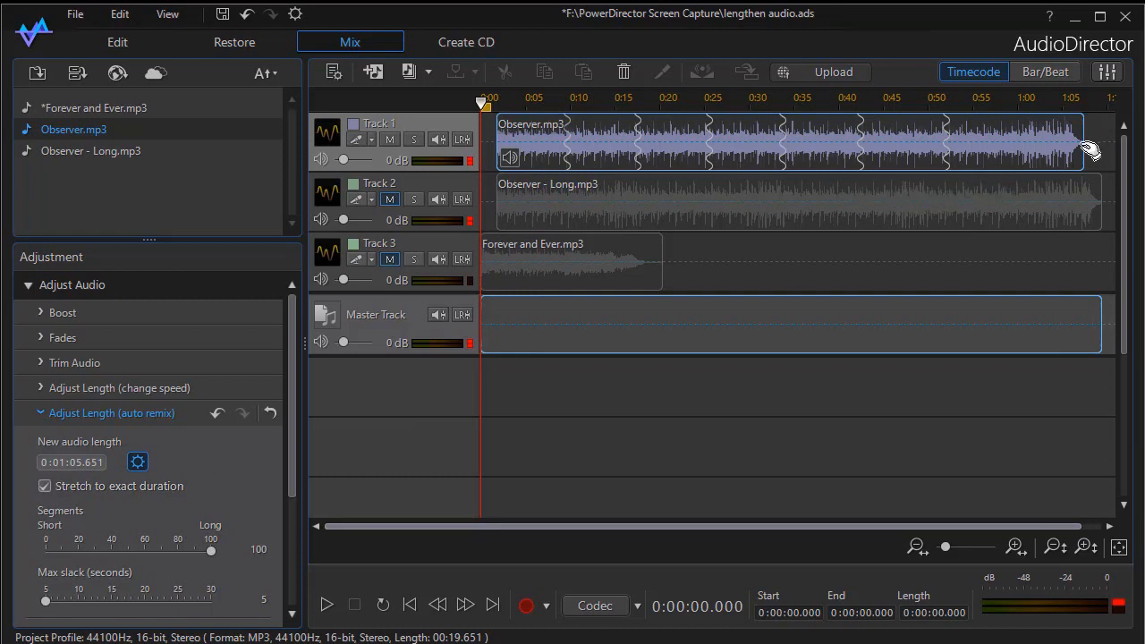
click(59, 486)
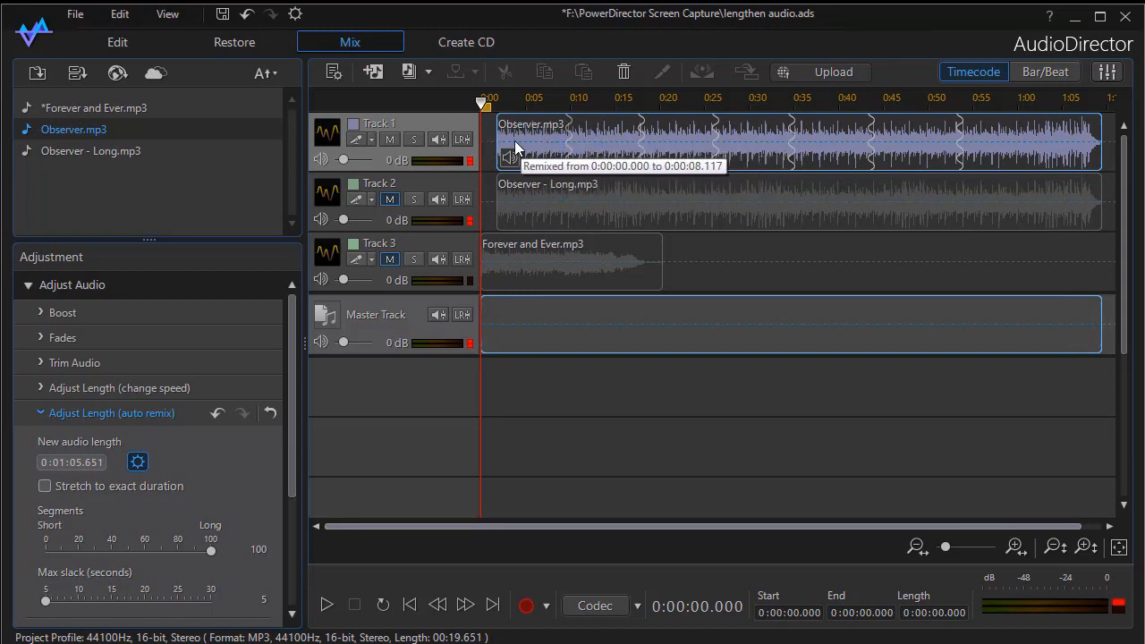
Play the remixed Observer.mp3 from about 0:07.8 across its first remix point, and stop playback
click(550, 98)
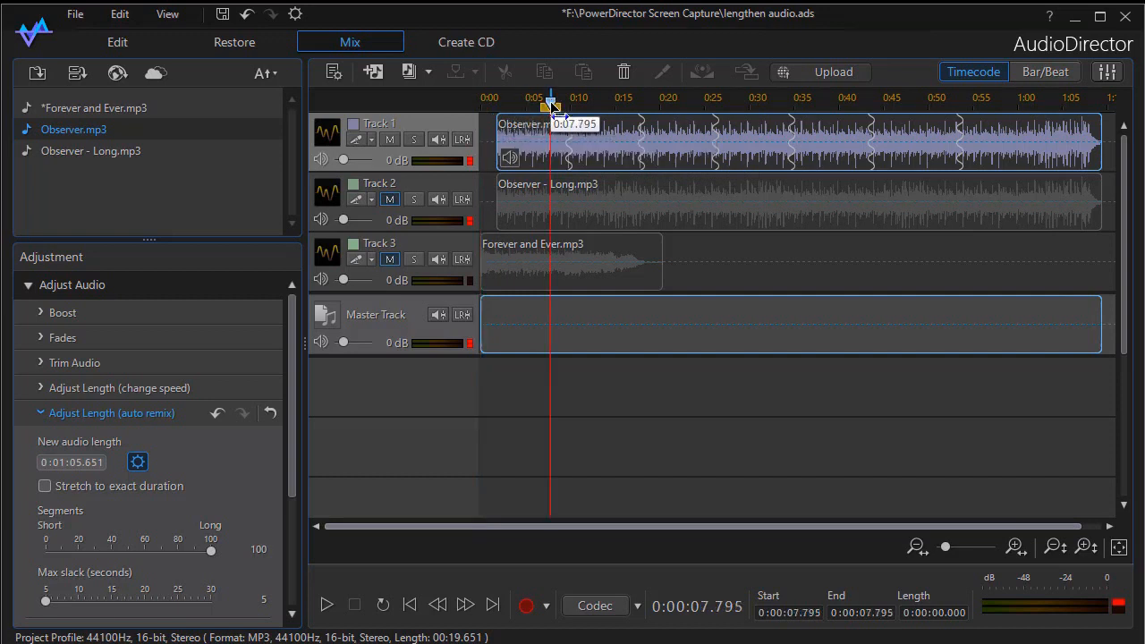
click(327, 605)
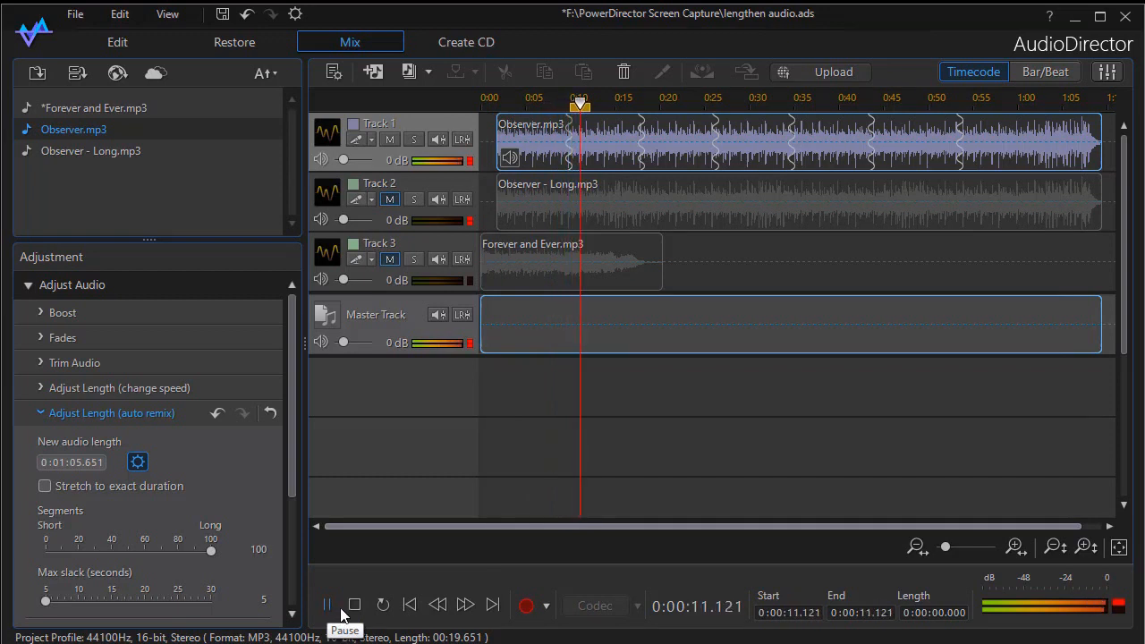
click(355, 605)
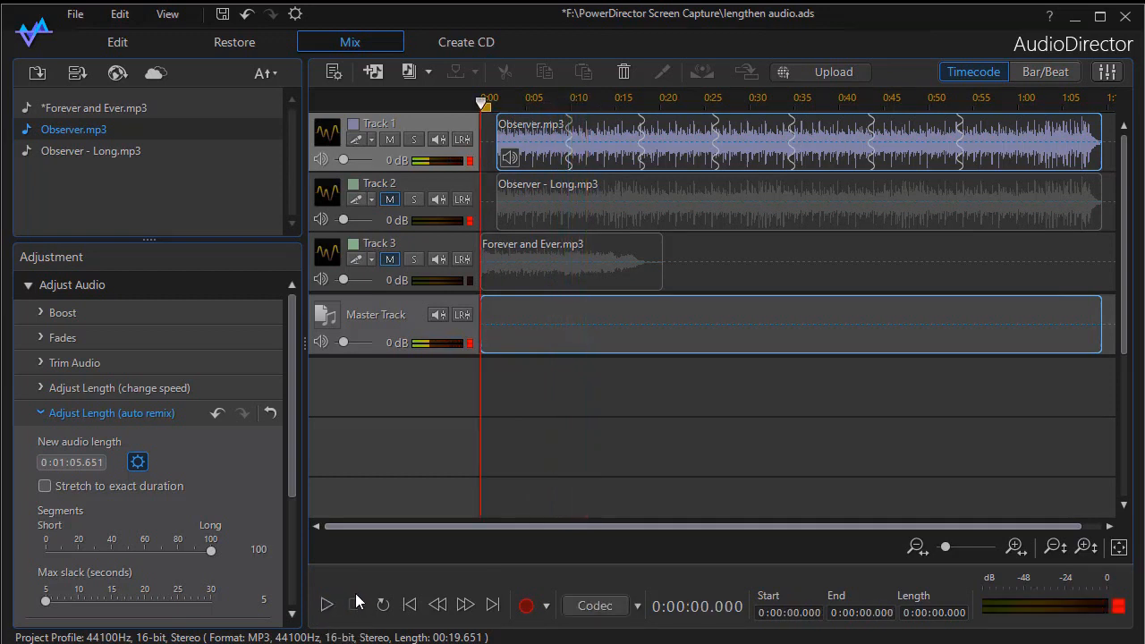
Examine the segments of the remixed Observer.mp3 and play it from about 0:13.7 up to its second remix point
mouse_move(571, 132)
click(620, 132)
click(682, 393)
drag(483, 116, 606, 133)
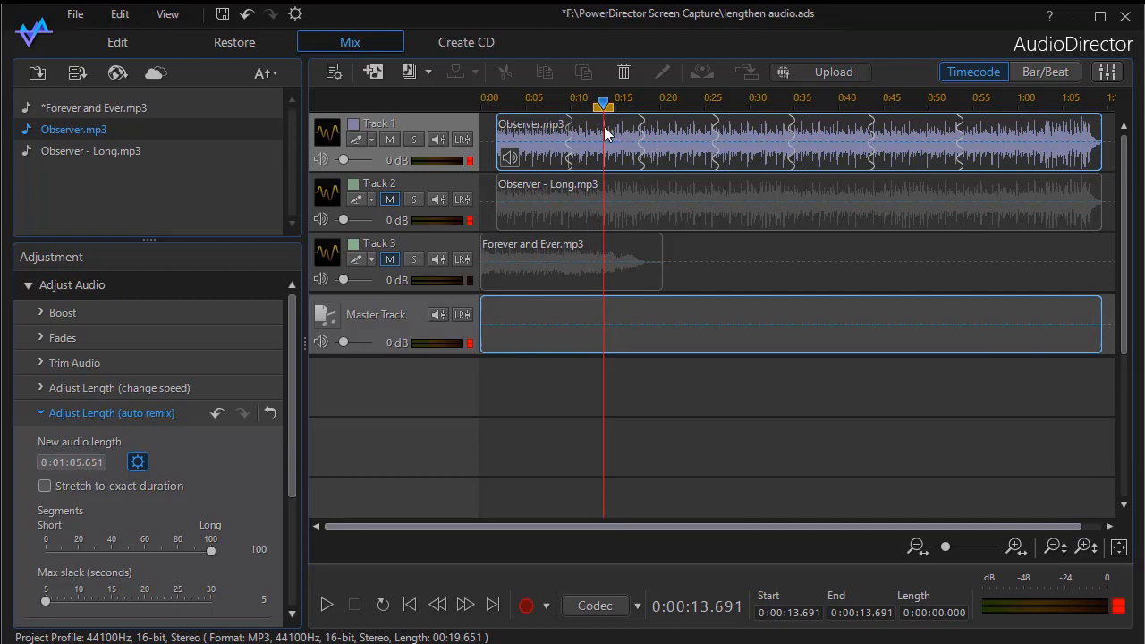
click(327, 606)
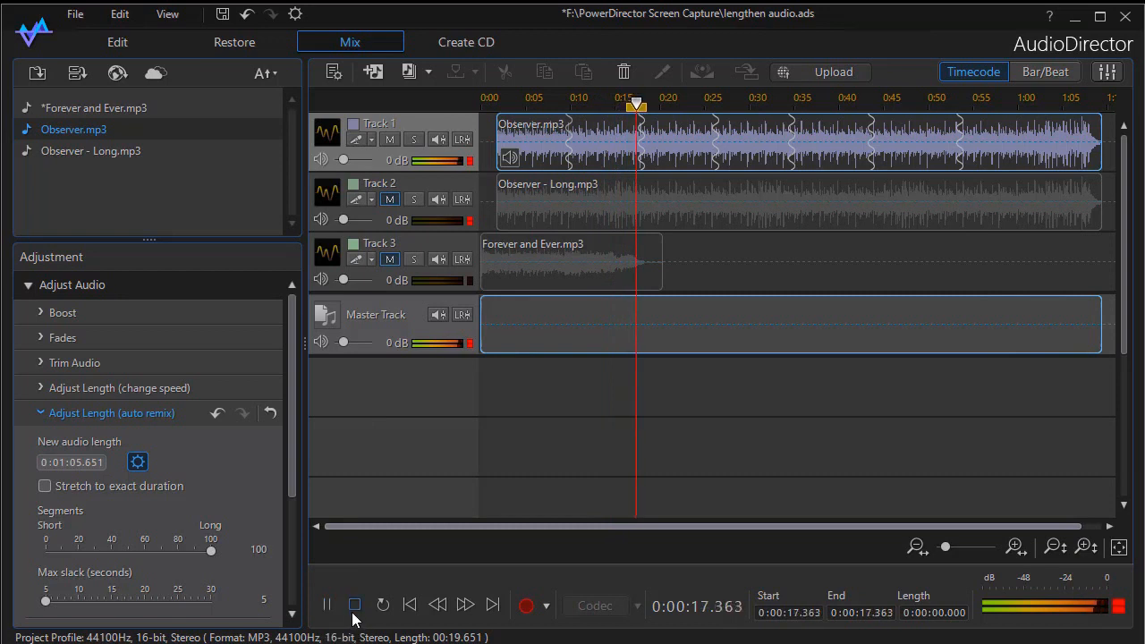
click(353, 613)
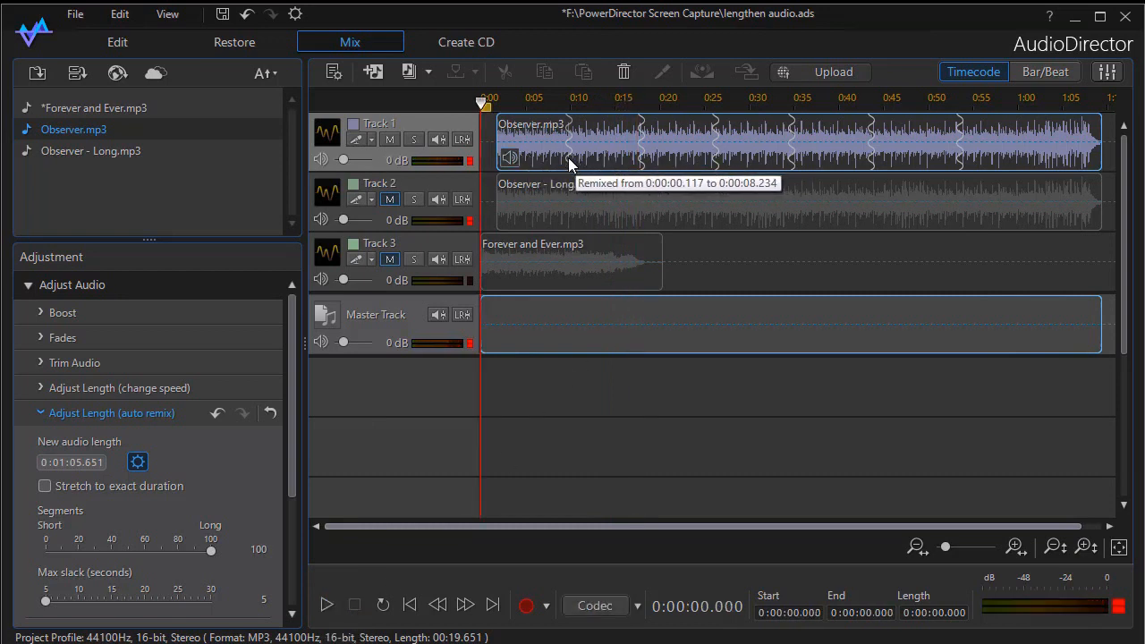
Mute track 1, unmute track 2, and play part of Observer - Long.mp3 for comparison
click(391, 137)
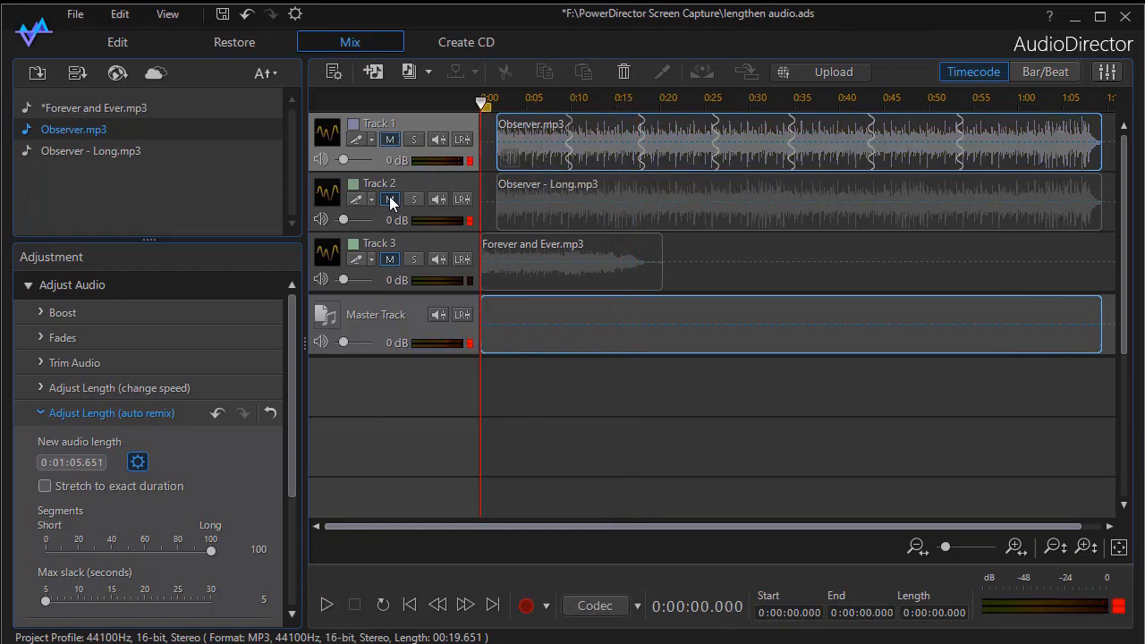
click(390, 201)
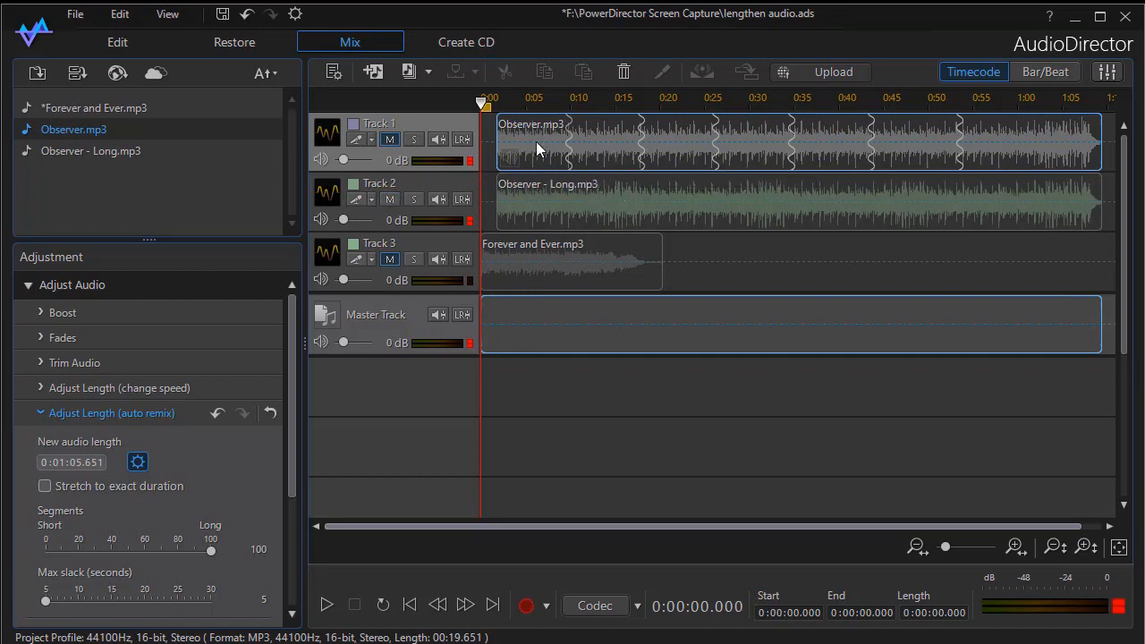
drag(483, 104, 588, 104)
click(328, 606)
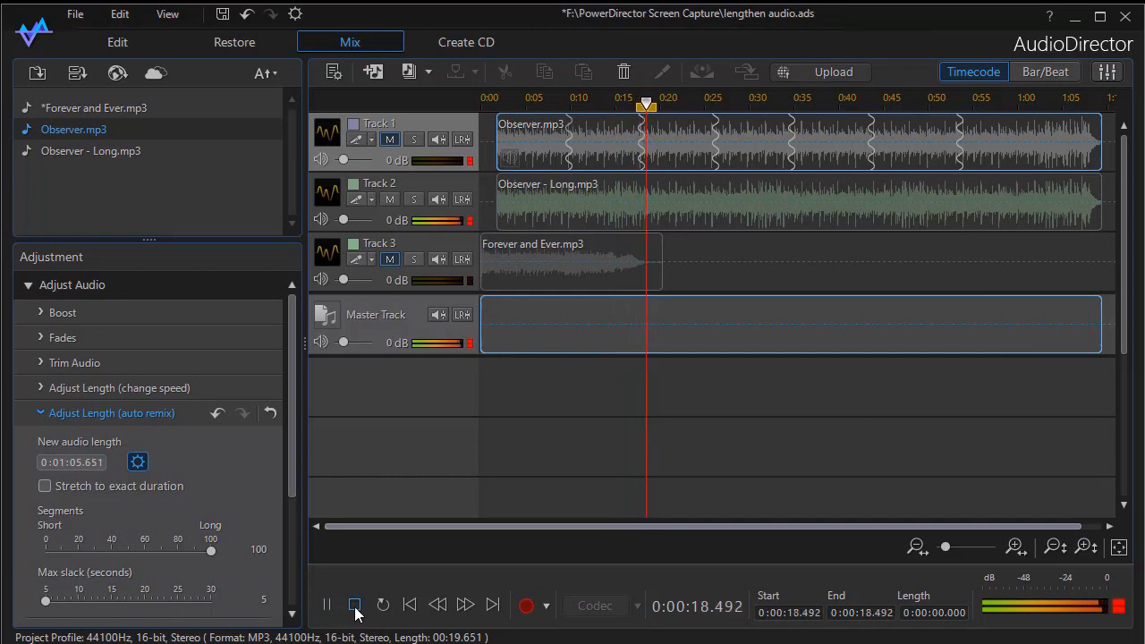
click(355, 606)
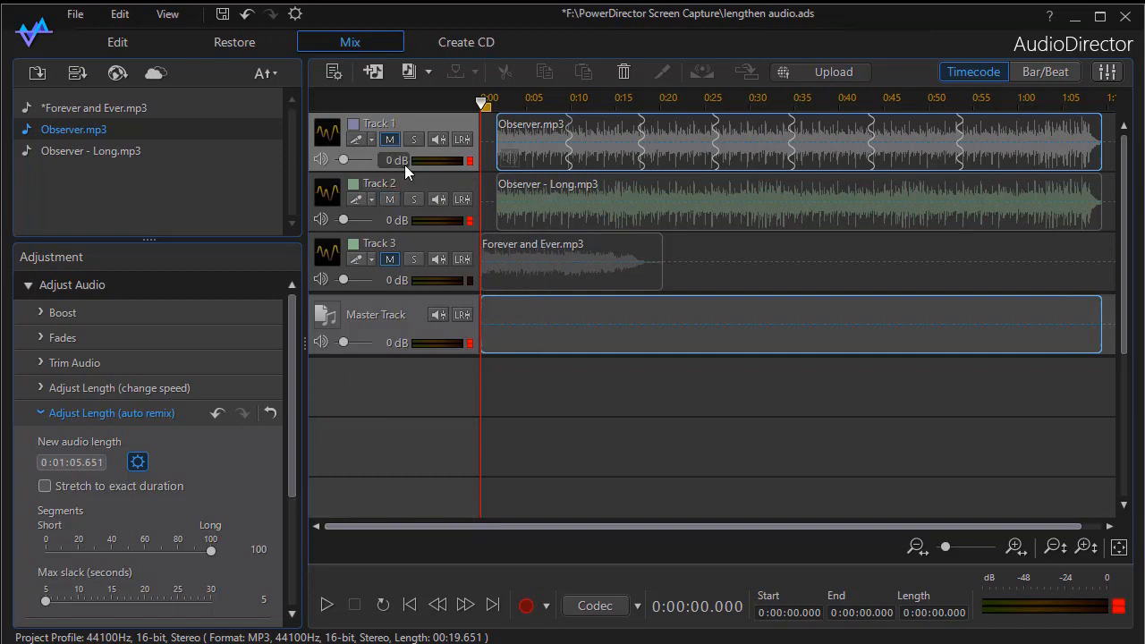
Mute track 2, unmute track 3, and select the Forever and Ever.mp3 clip
click(390, 198)
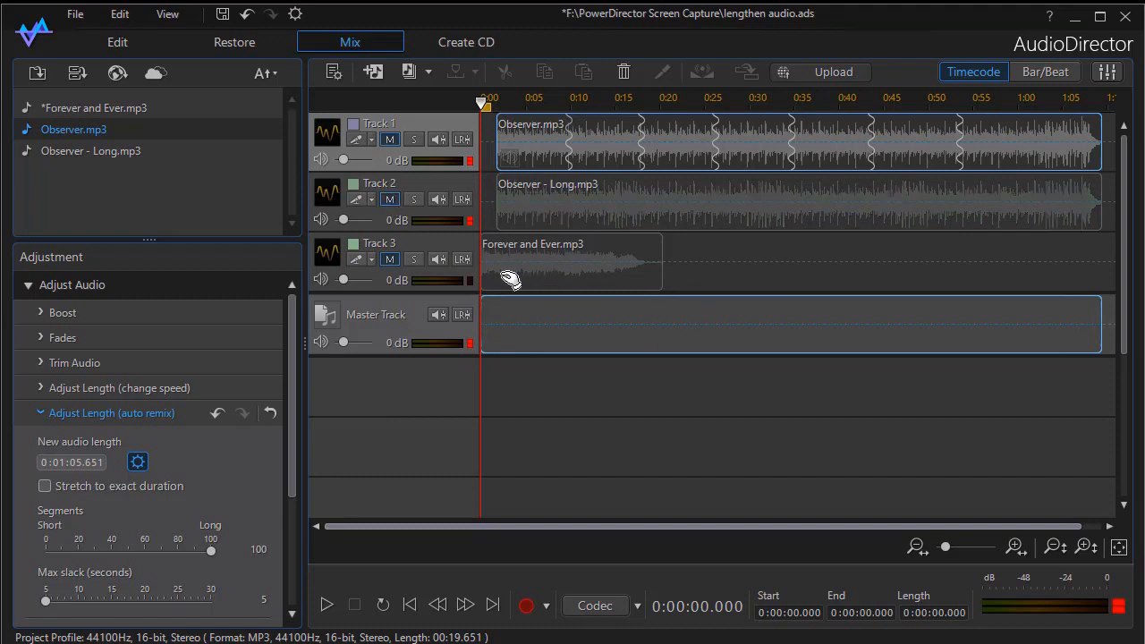
click(391, 260)
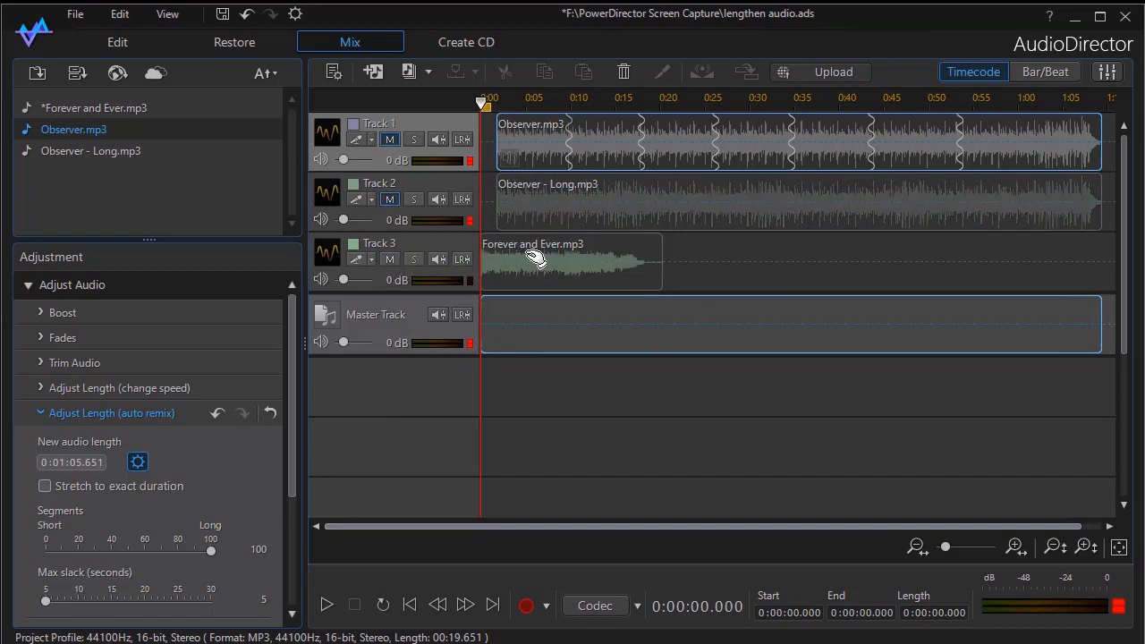
click(581, 266)
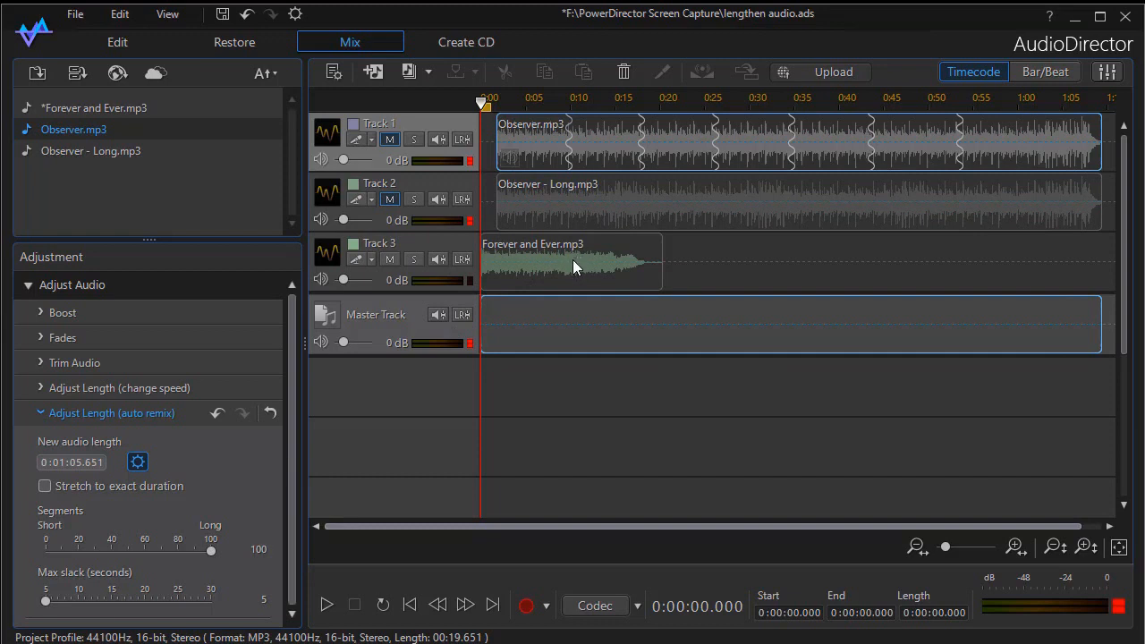
Play Forever and Ever.mp3 on track 3 from the beginning of the timeline, and stop playback
click(573, 98)
drag(574, 103, 483, 103)
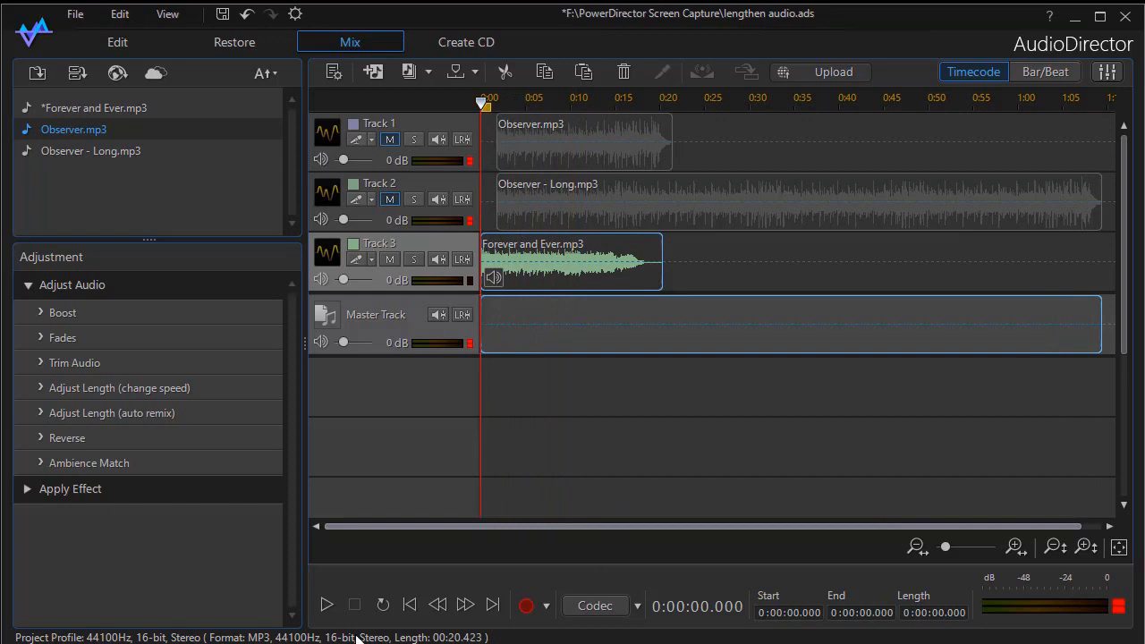
click(328, 606)
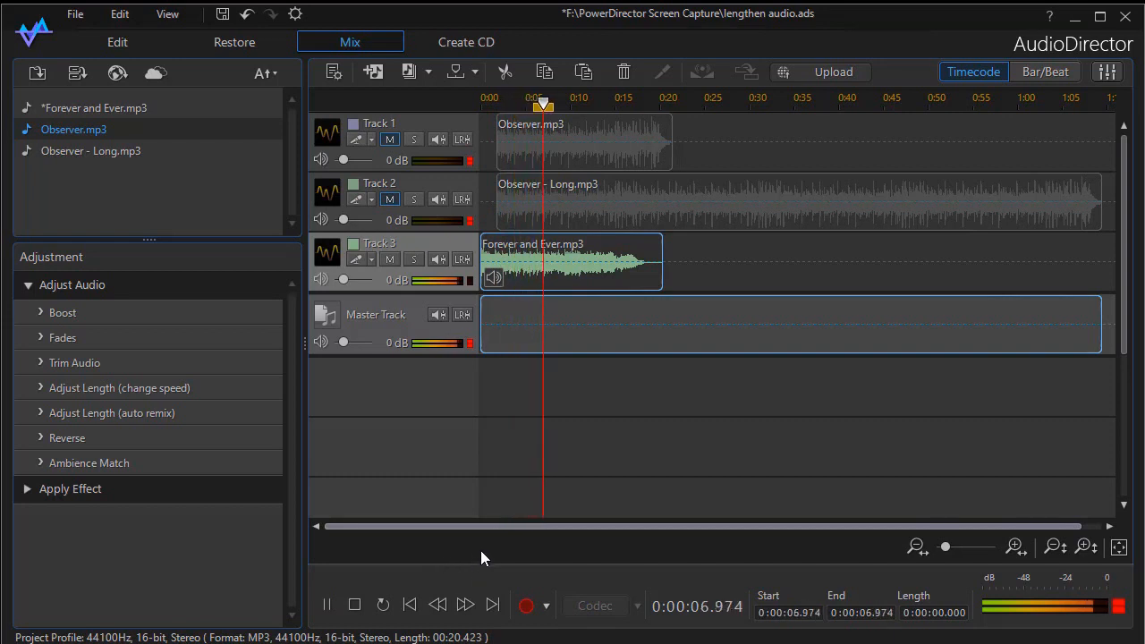
click(354, 605)
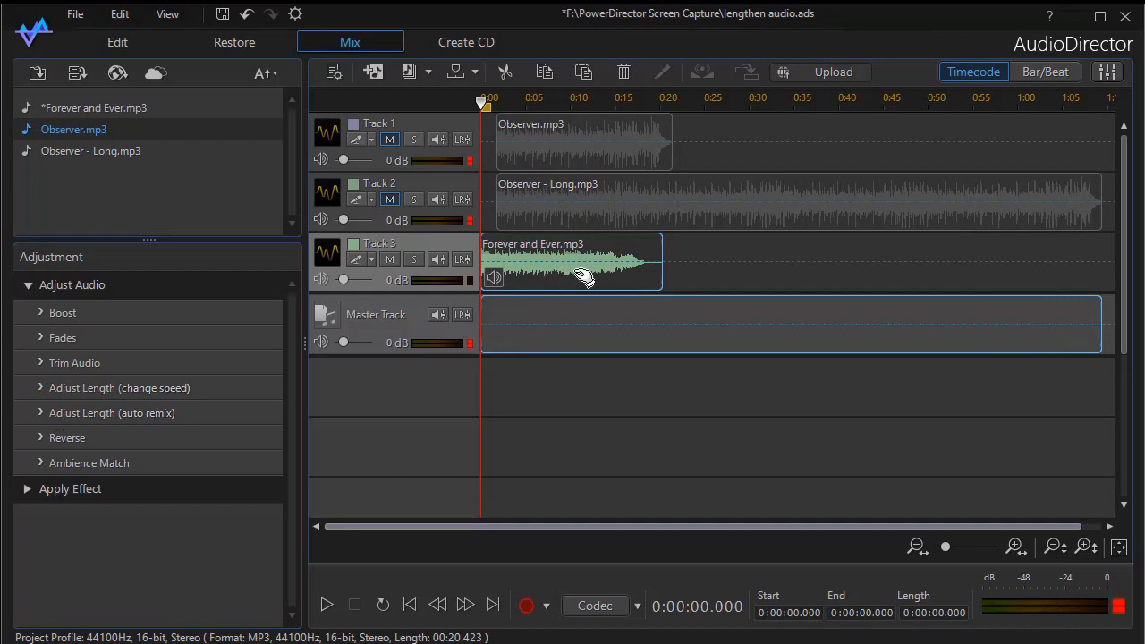
Auto-remix Forever and Ever.mp3 to a new audio length of 0:01:03.423 with Stretch to exact duration turned off
click(41, 413)
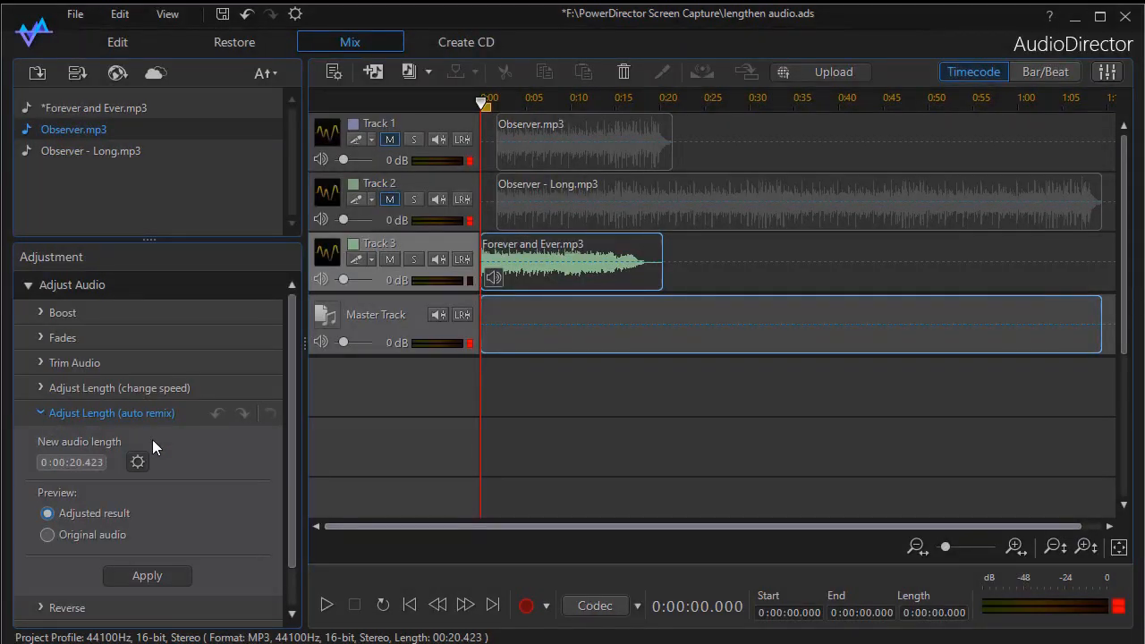
click(77, 463)
click(139, 462)
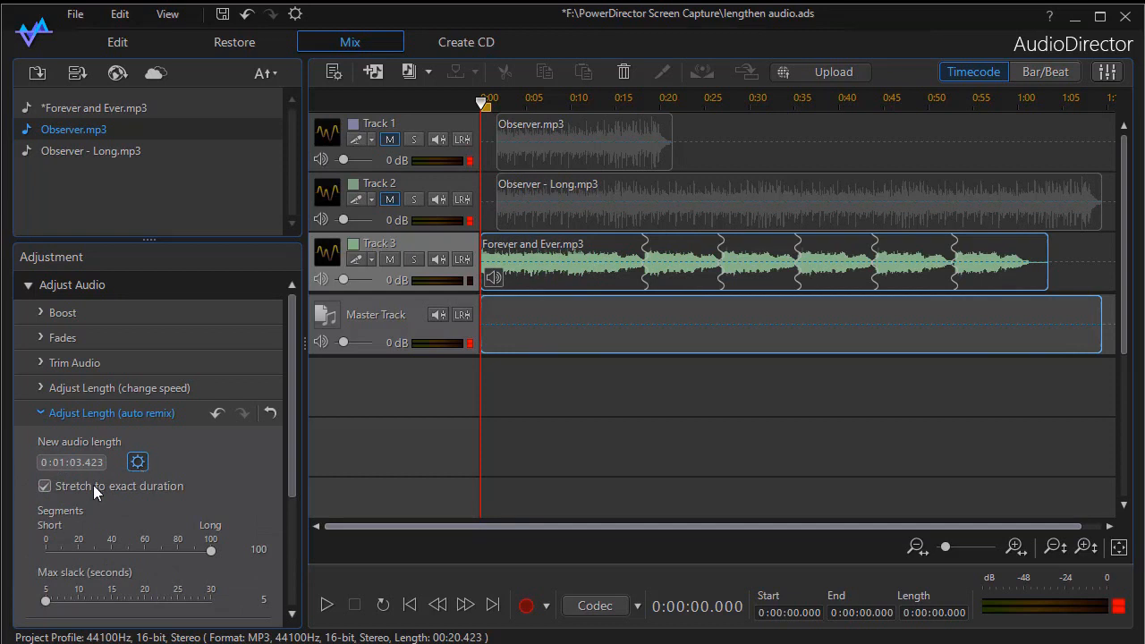
click(44, 486)
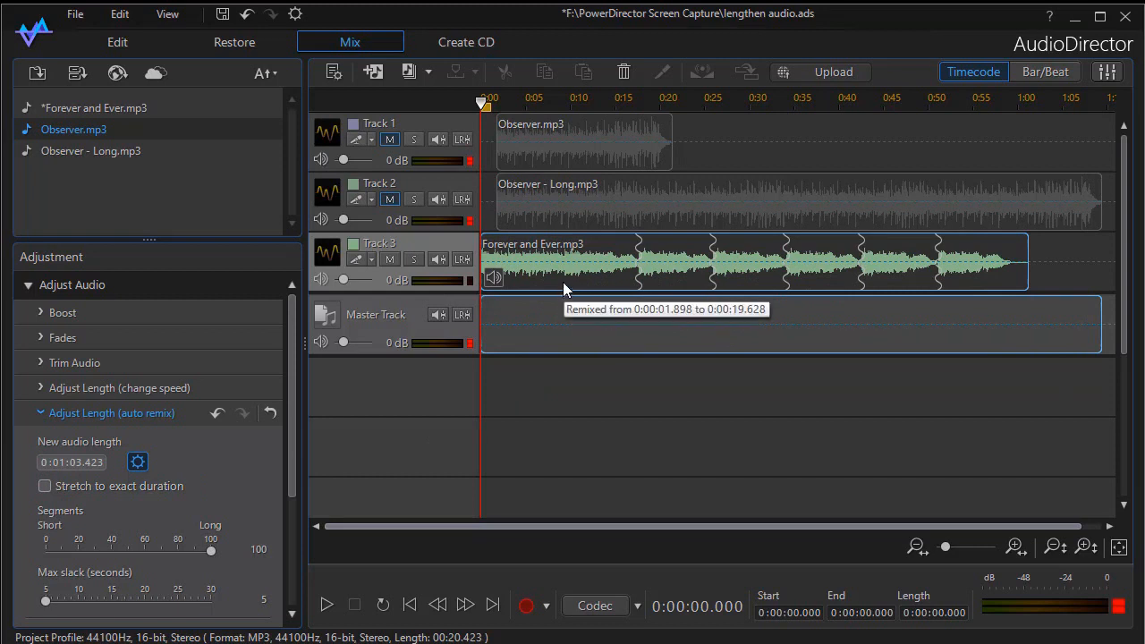
Play the remixed Forever and Ever.mp3 from the beginning through its first remix point, and examine its remixed segments
click(327, 605)
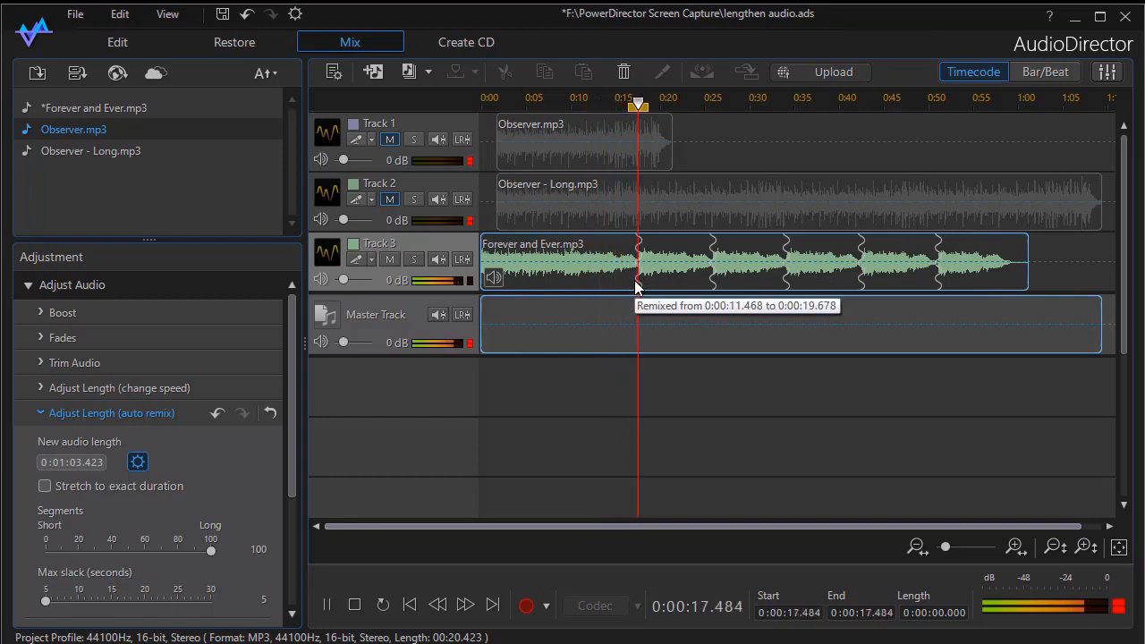
click(356, 606)
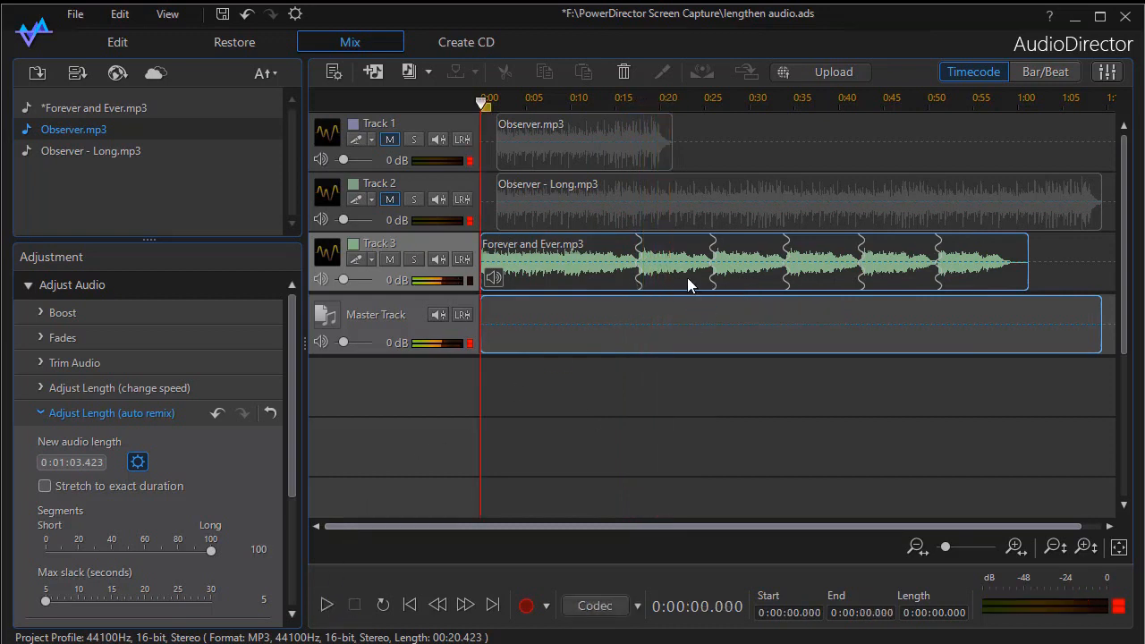
mouse_move(641, 265)
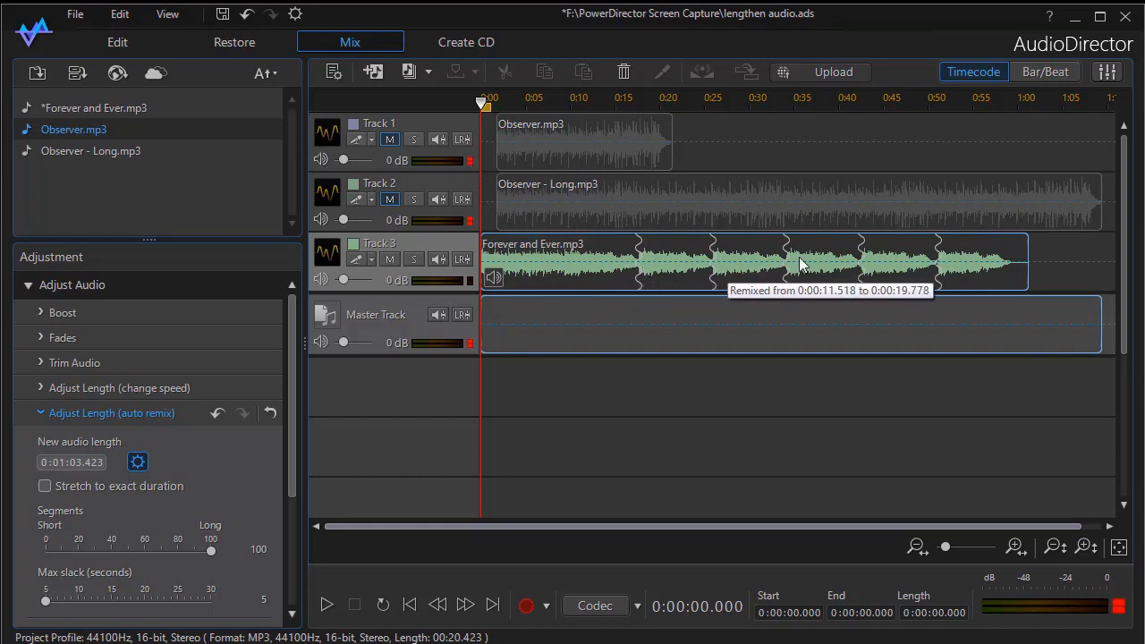
Set the auto remix Segments value to 76 and play Forever and Ever.mp3 from about 0:06.9 through its first remix point
drag(287, 483, 293, 516)
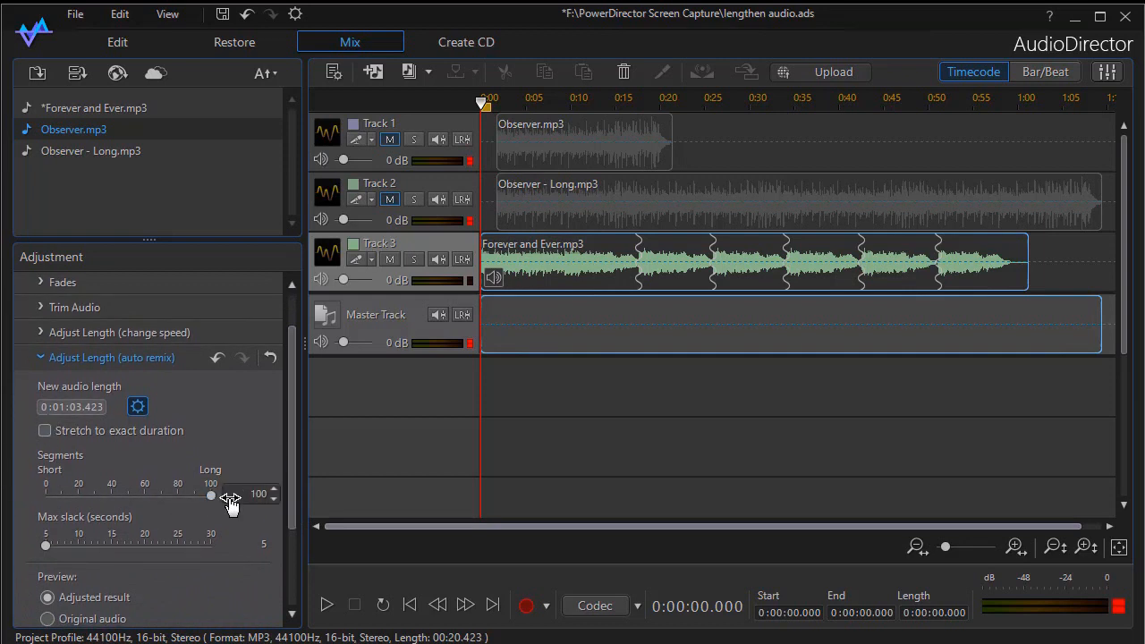
drag(206, 495, 167, 504)
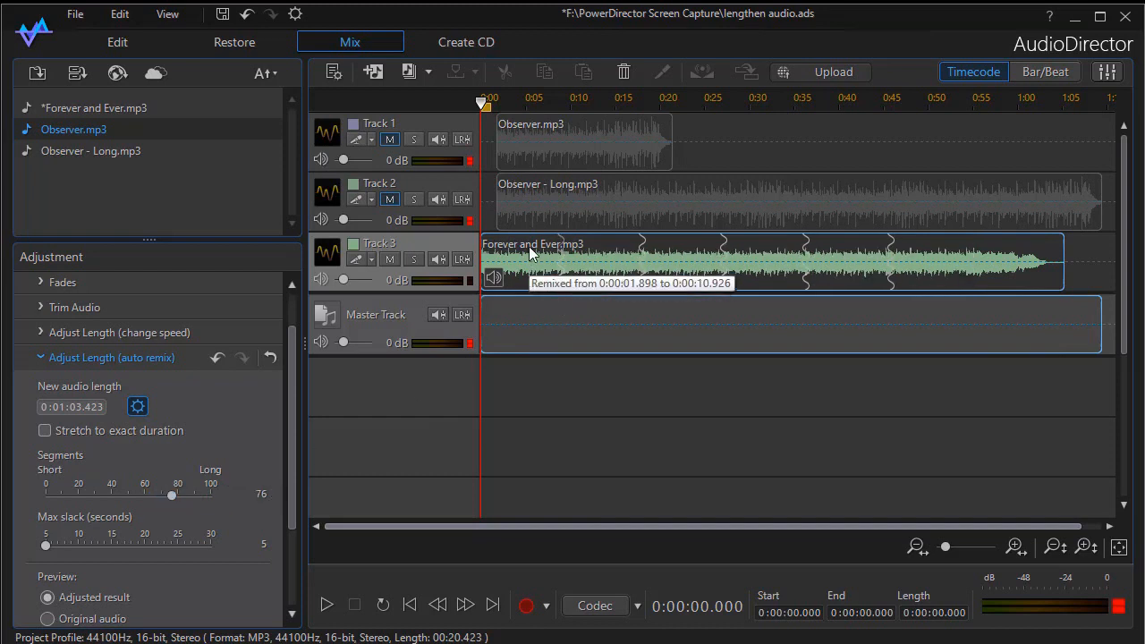
click(543, 98)
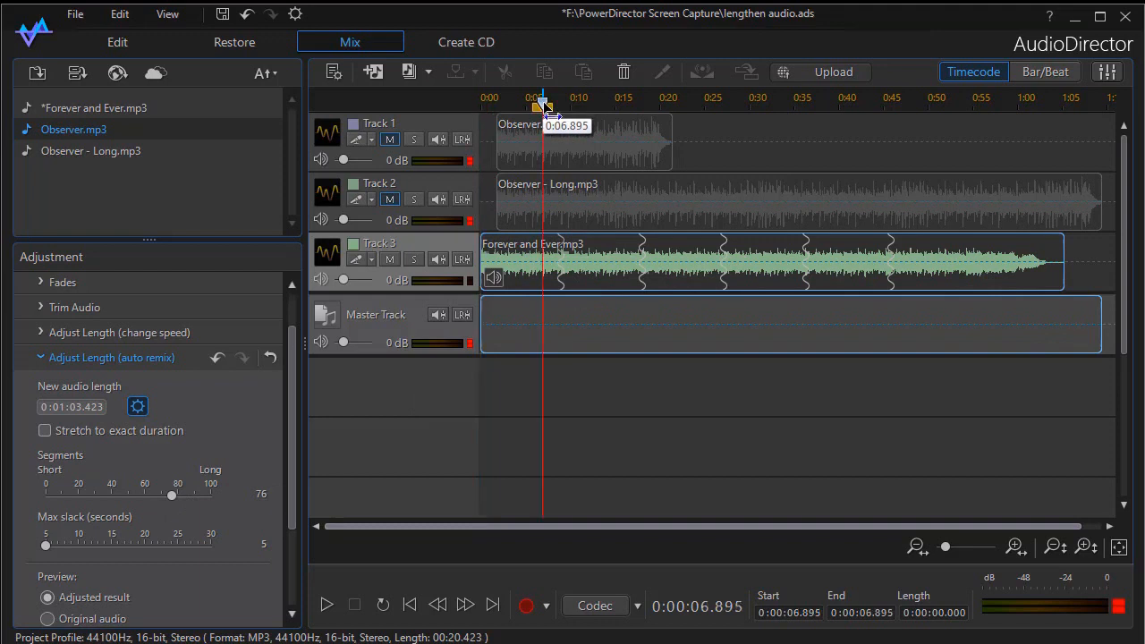
click(325, 606)
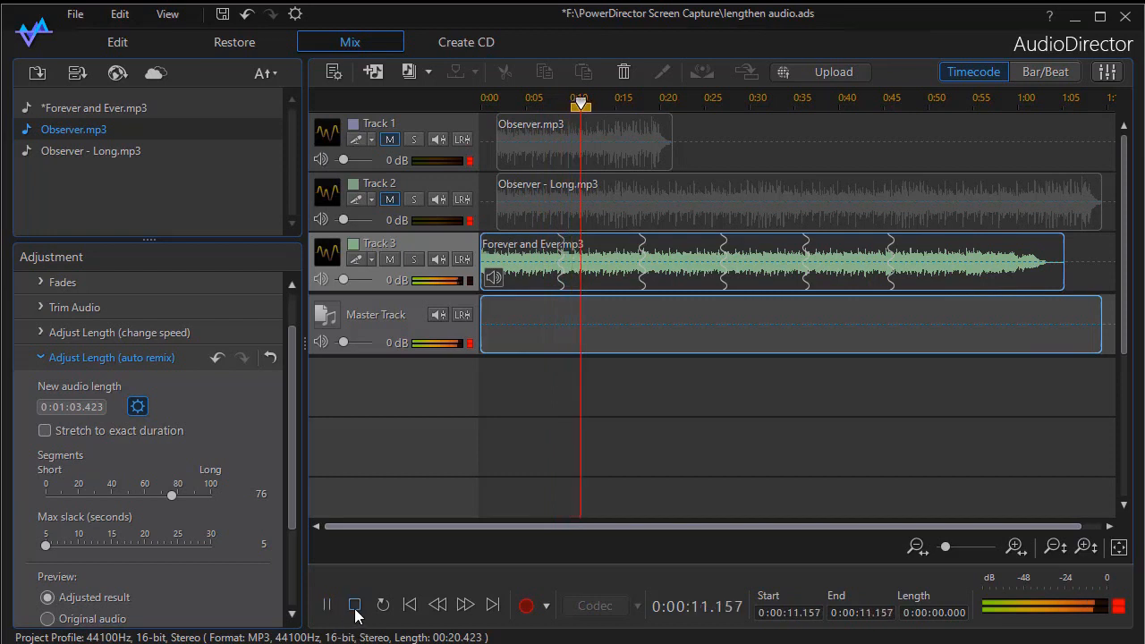
click(354, 606)
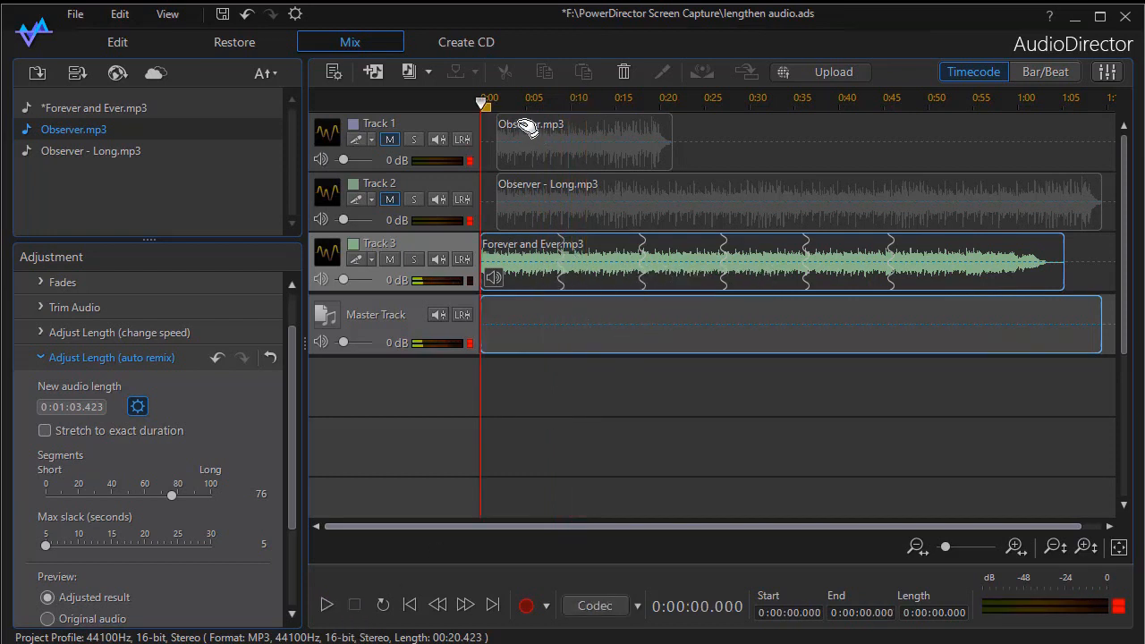
Set the Segments value to 39 and play the remixed clip from about 0:06.4 through its first remix point
drag(475, 96, 559, 134)
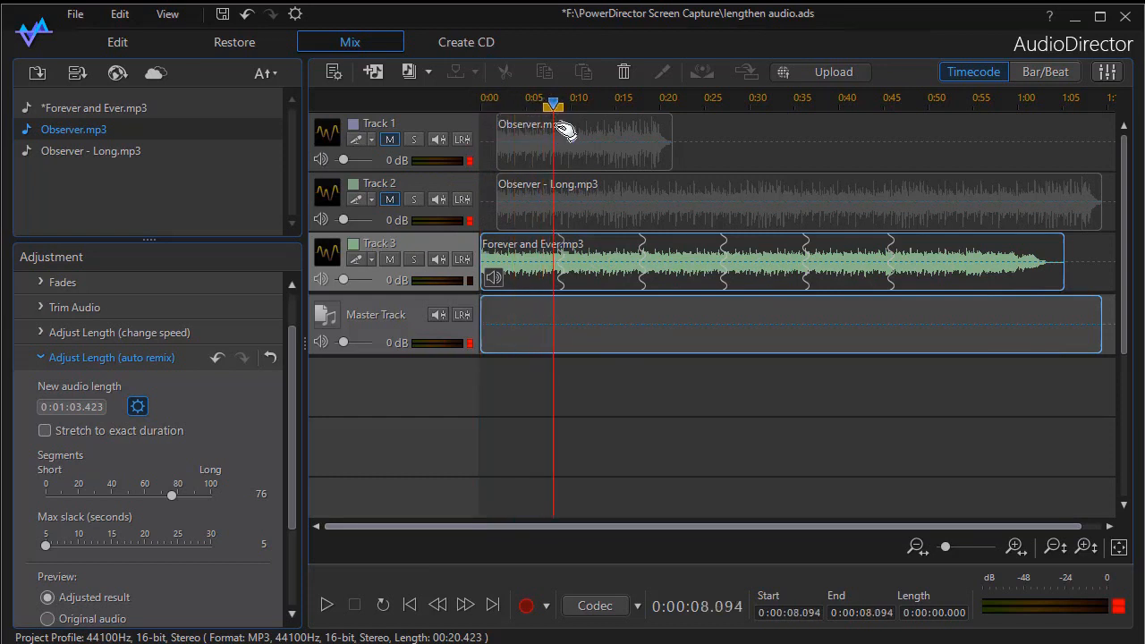
drag(172, 497, 109, 508)
drag(551, 112, 536, 110)
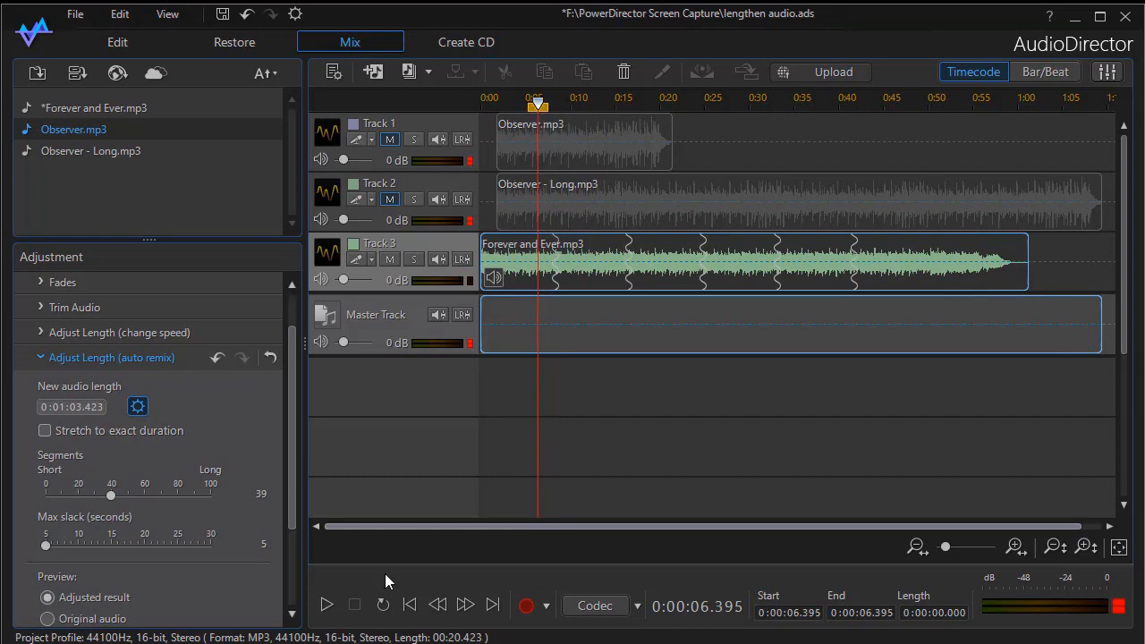
click(326, 606)
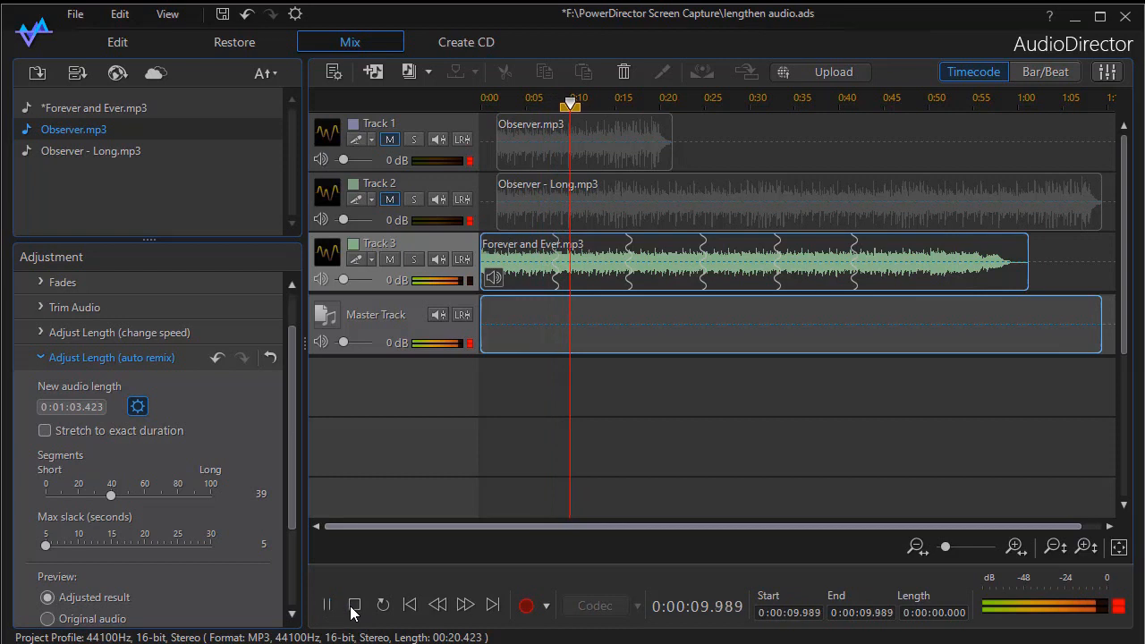
click(354, 605)
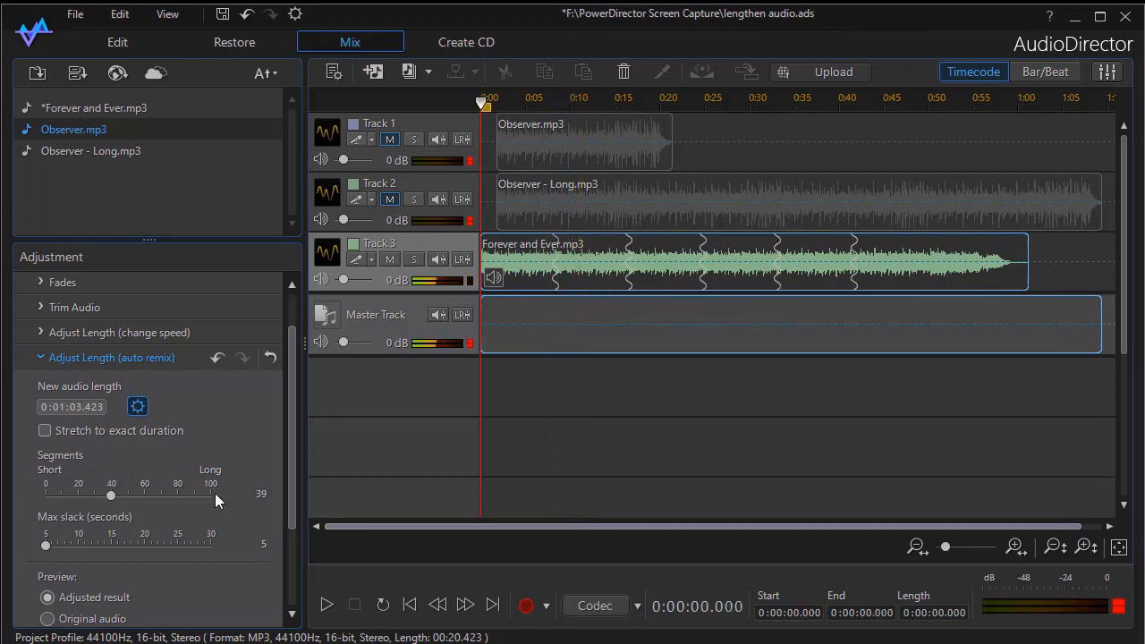
Set the Segments value to 19 and play the remixed clip from about 0:11.7 past its first remix point
drag(105, 504, 78, 502)
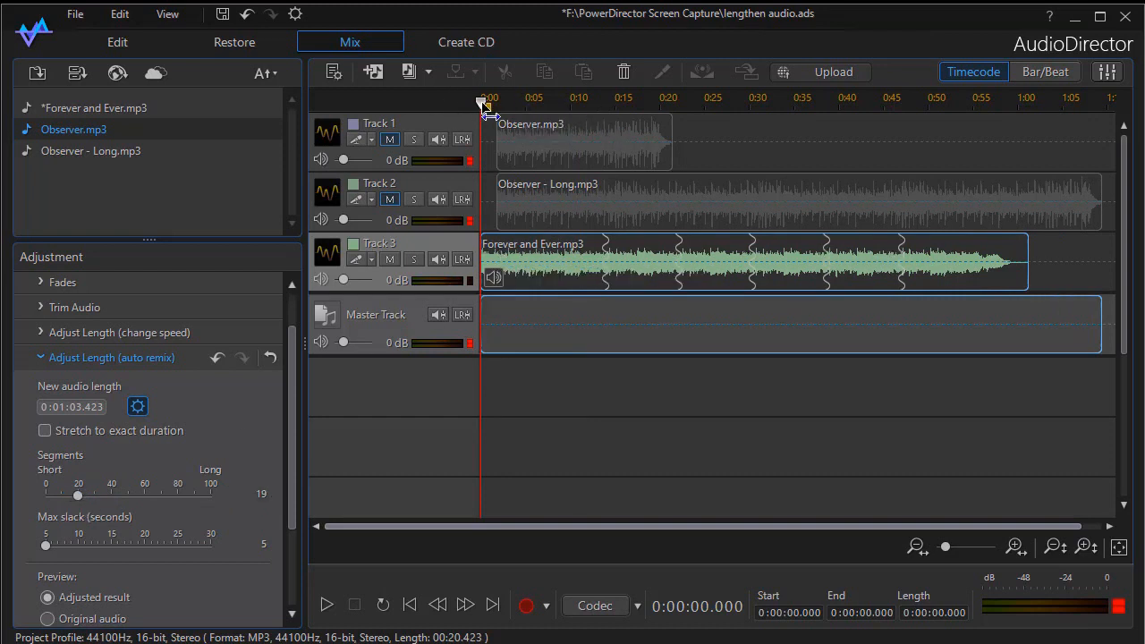
drag(485, 103, 590, 136)
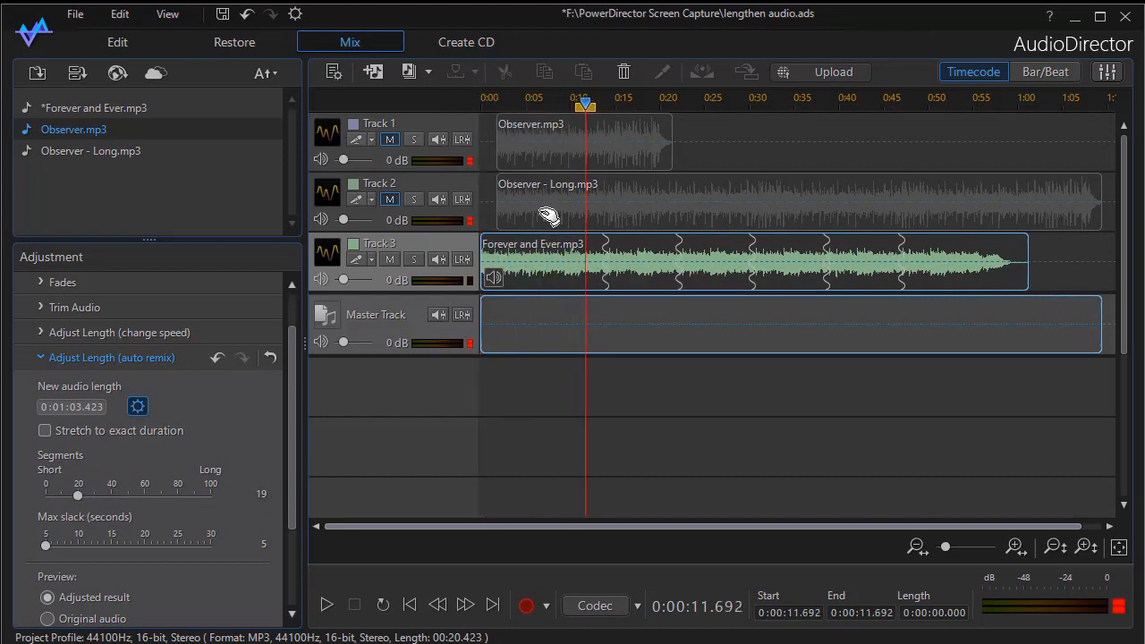
click(326, 605)
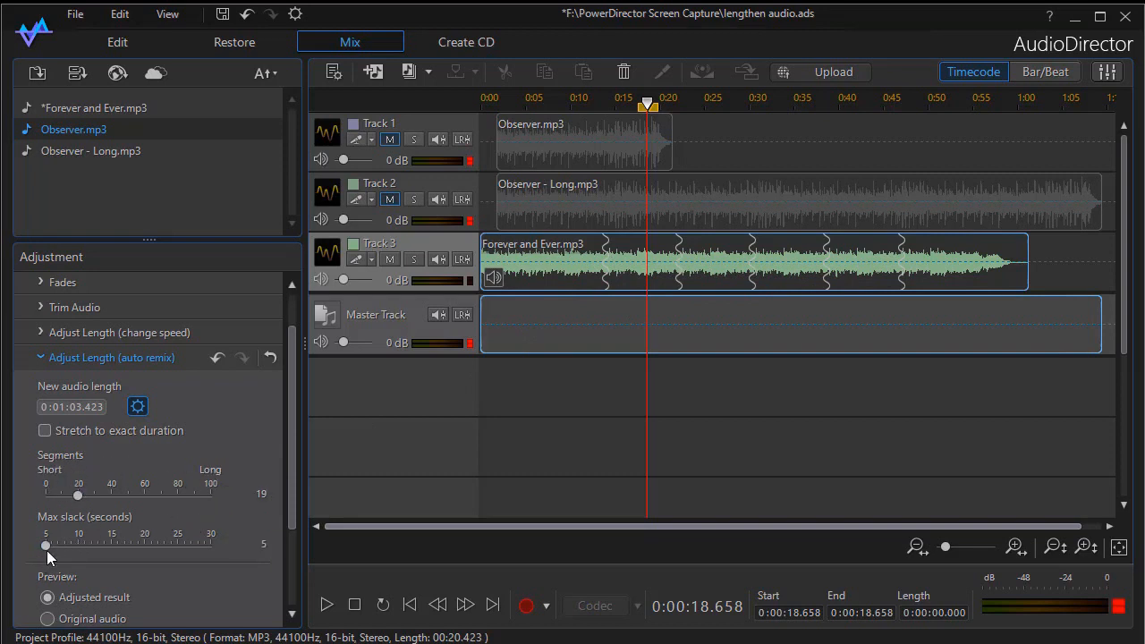
Set Max slack to 18 seconds, play the clip from about 0:13.2 through its second remix point, and examine that point
drag(51, 549, 129, 557)
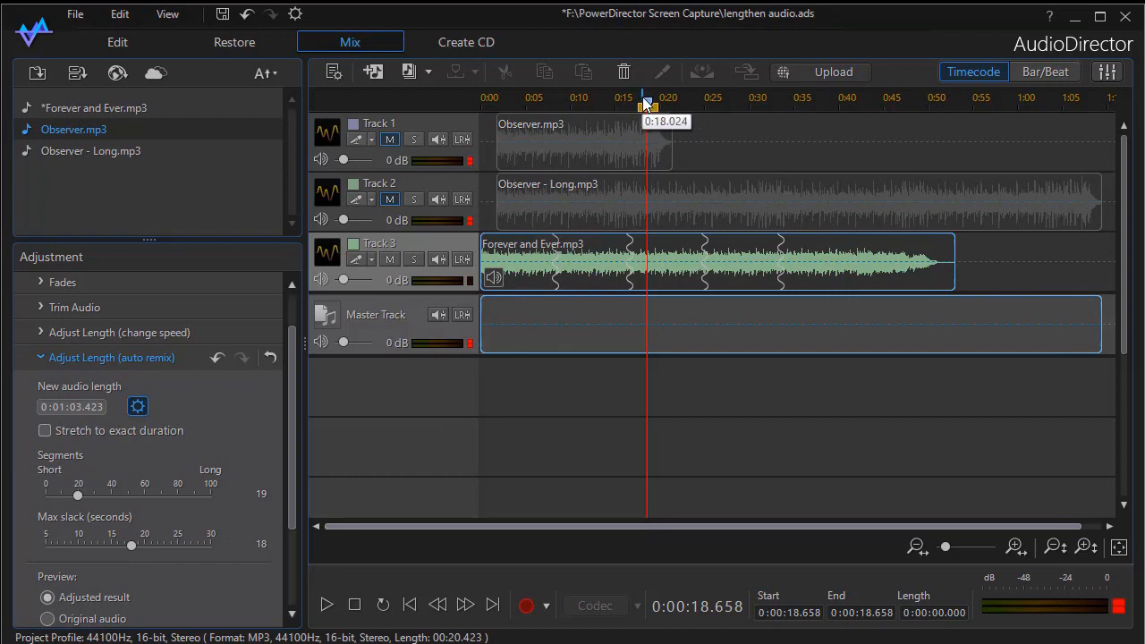
drag(646, 105, 598, 104)
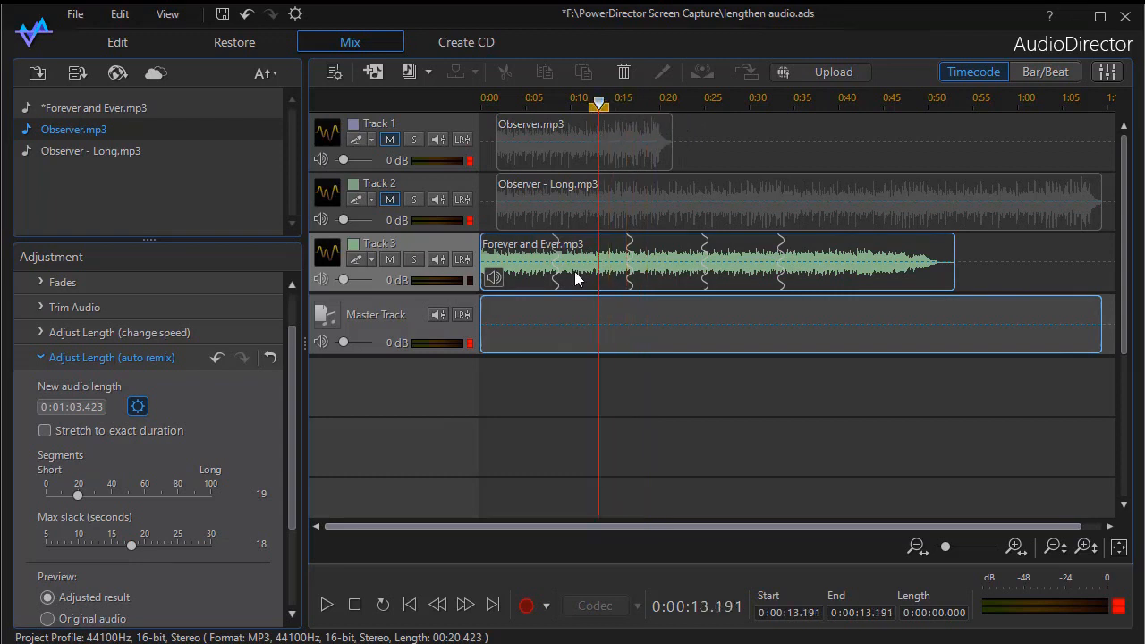
click(326, 607)
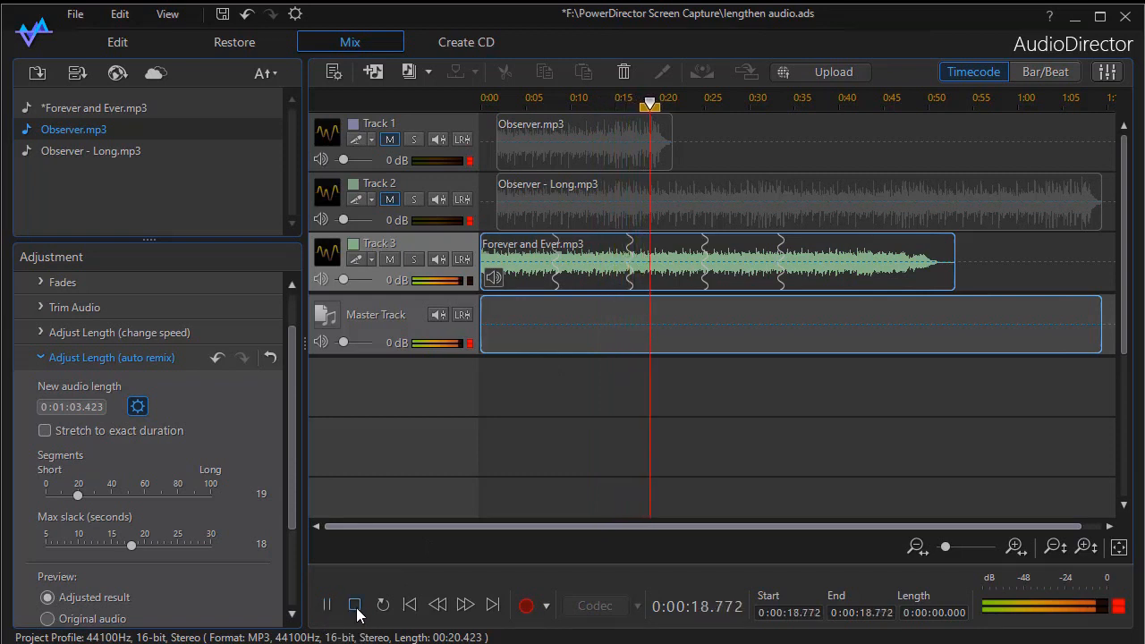
click(356, 608)
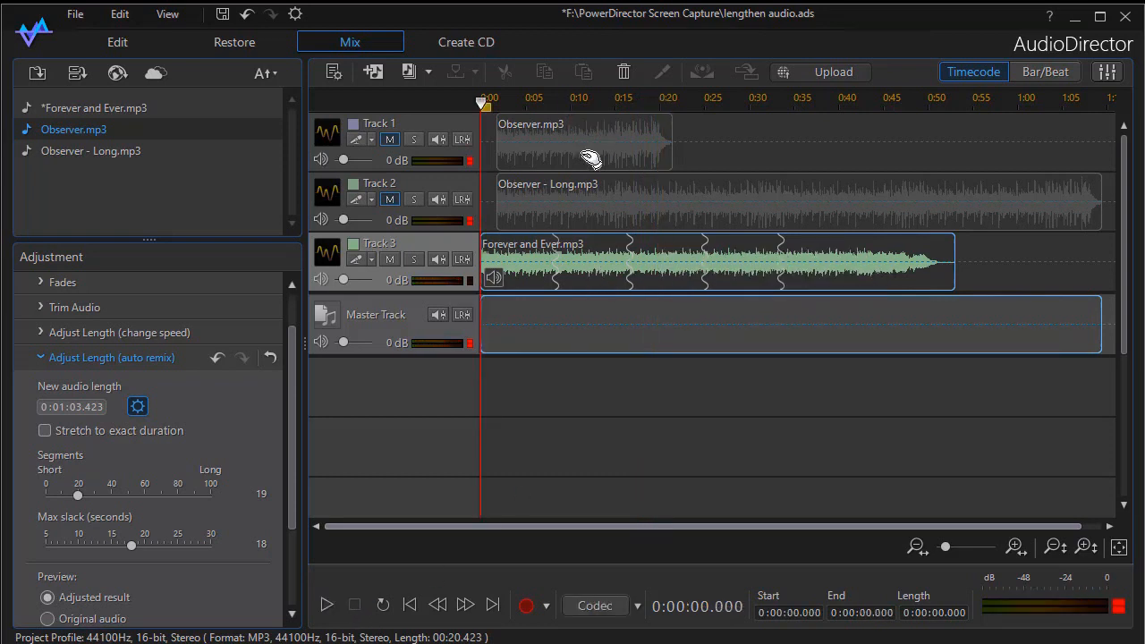
mouse_move(637, 274)
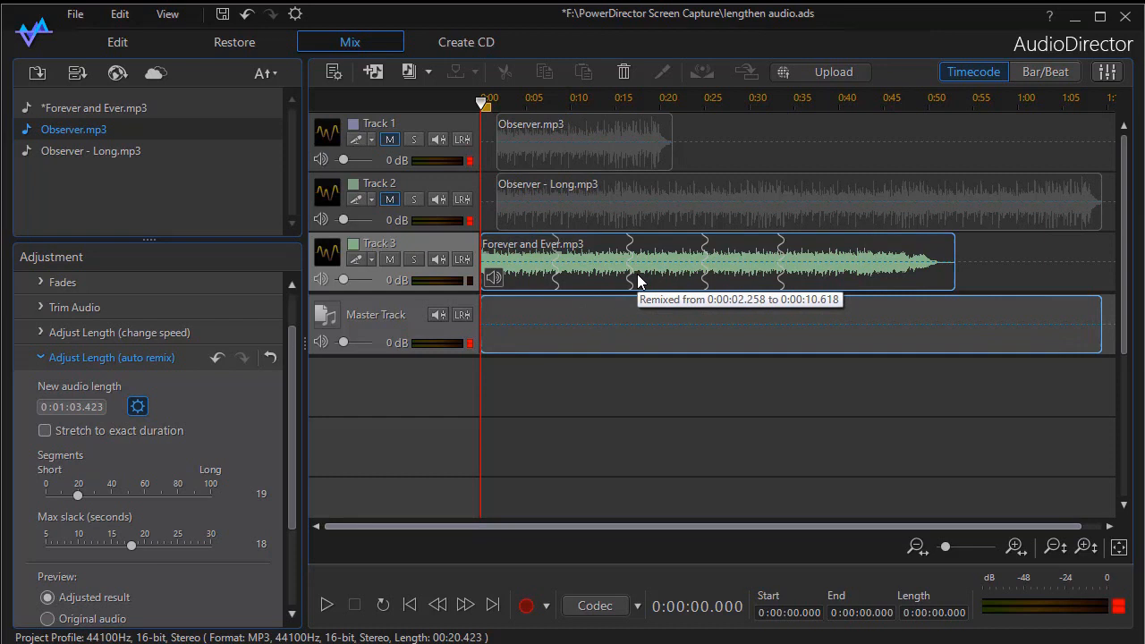